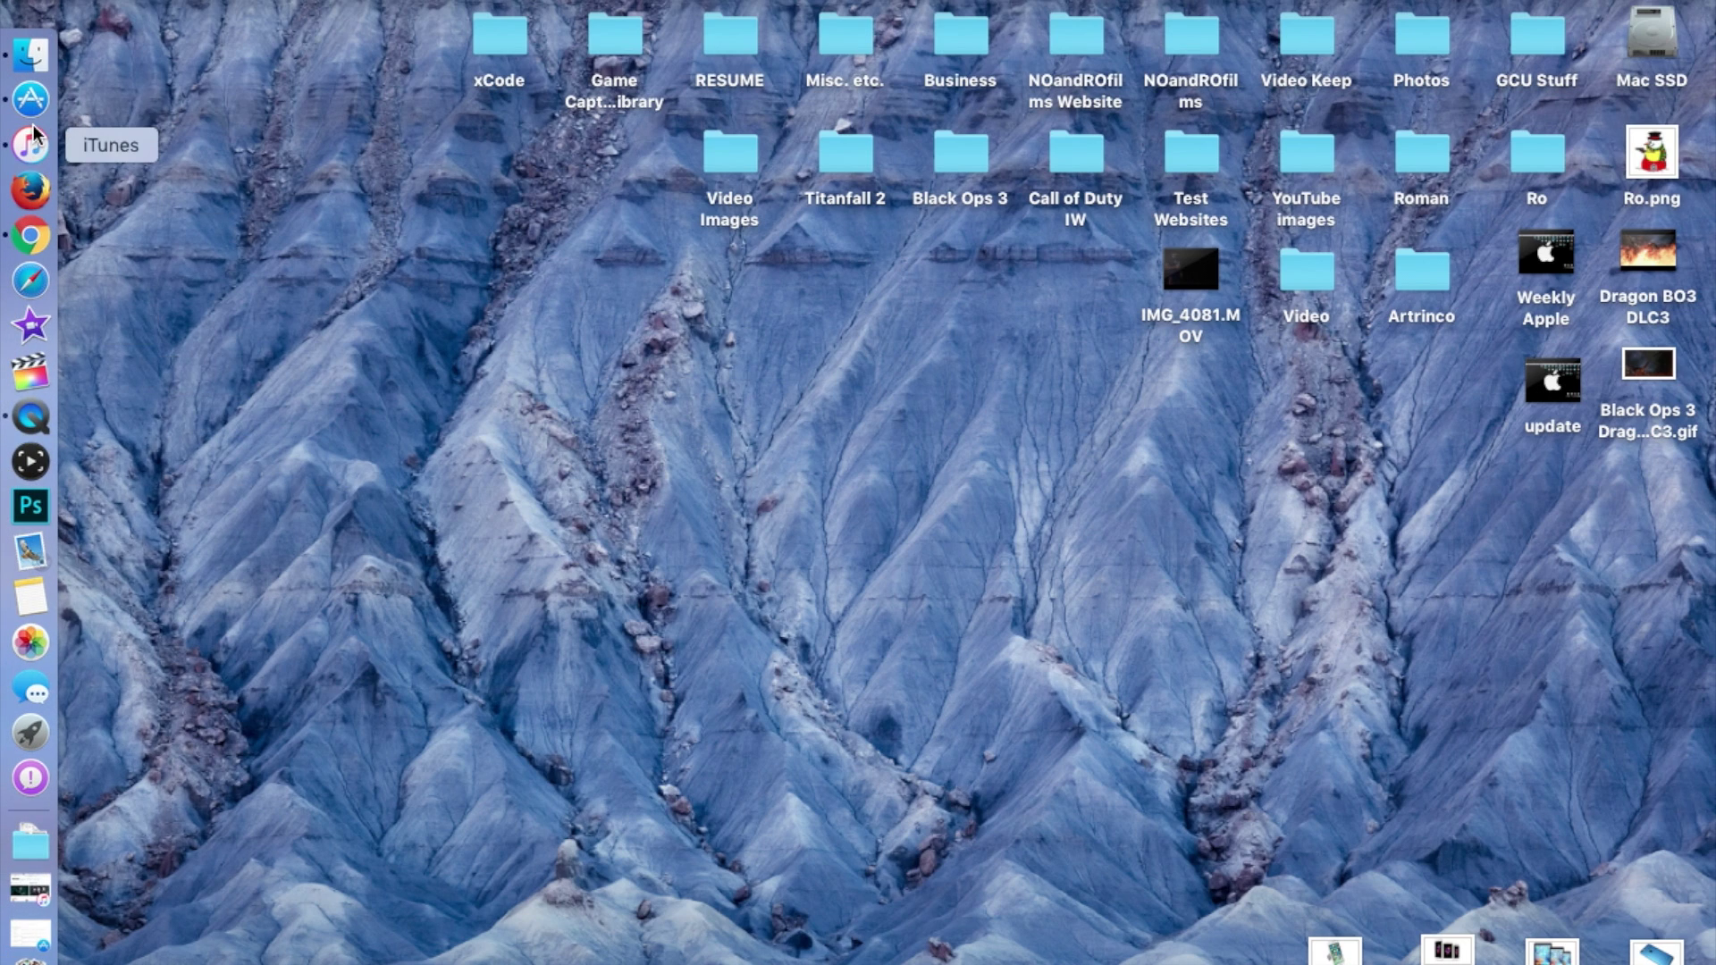
# - Recheck App Store Updates, find no software updates, and minimize the store window
pyautogui.click(31, 99)
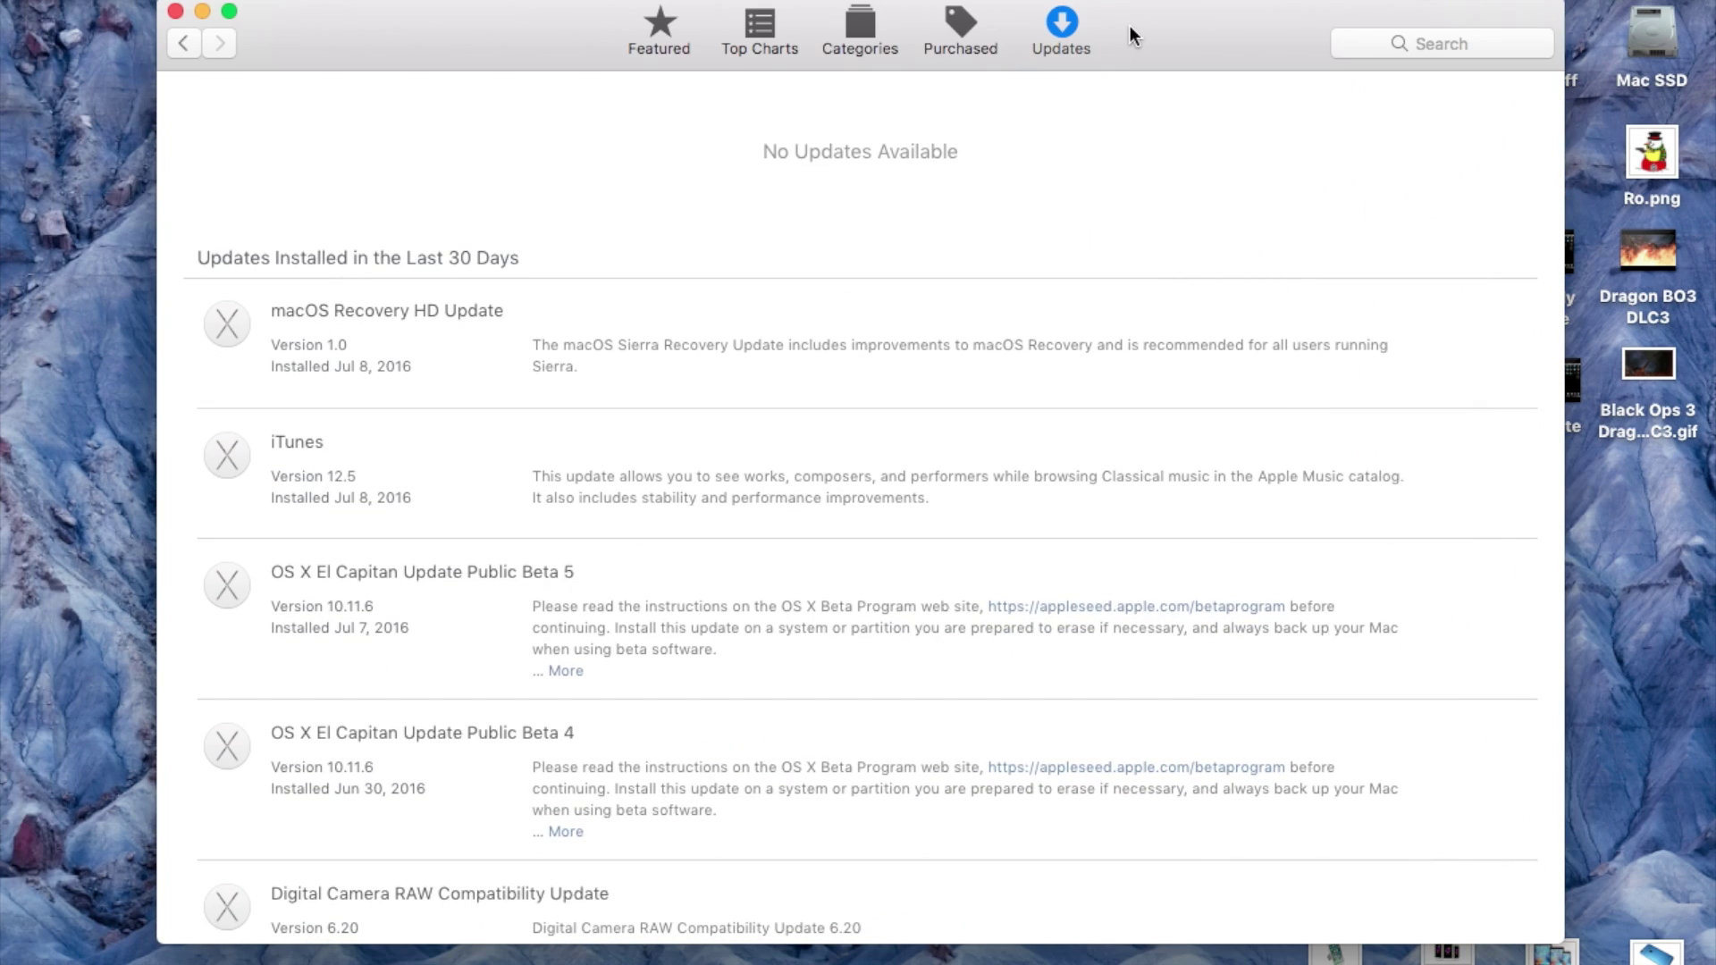
pyautogui.click(1061, 23)
pyautogui.scroll(-3, 827, 231)
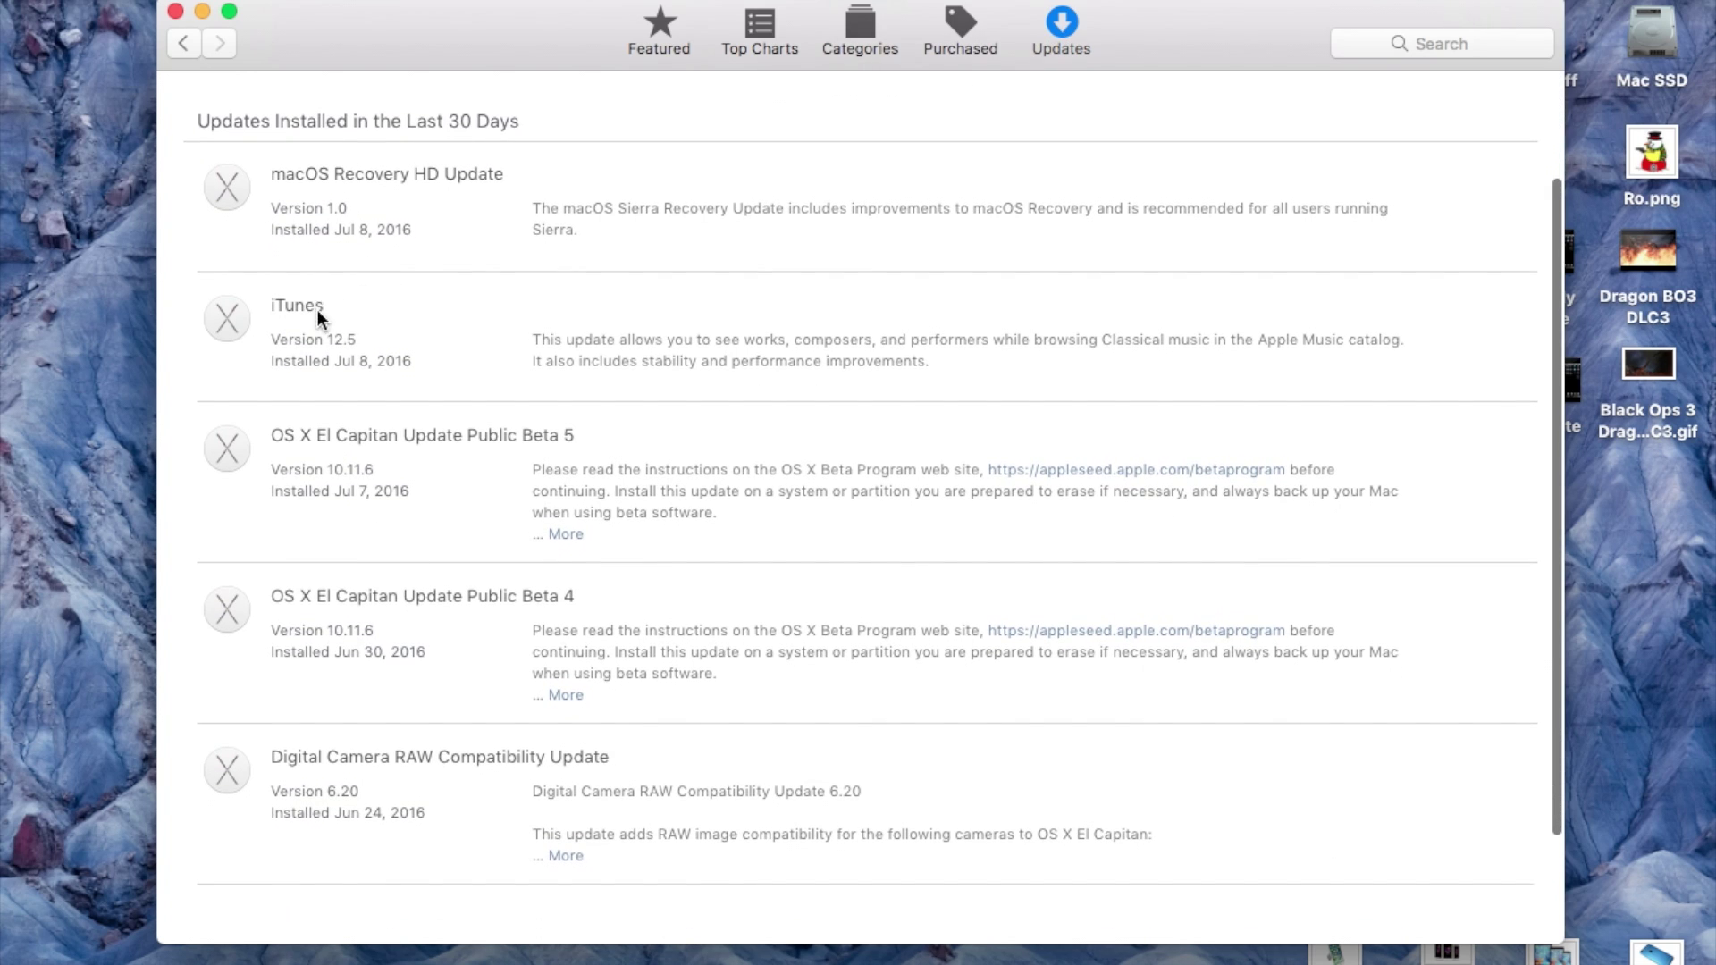
pyautogui.scroll(3, 347, 350)
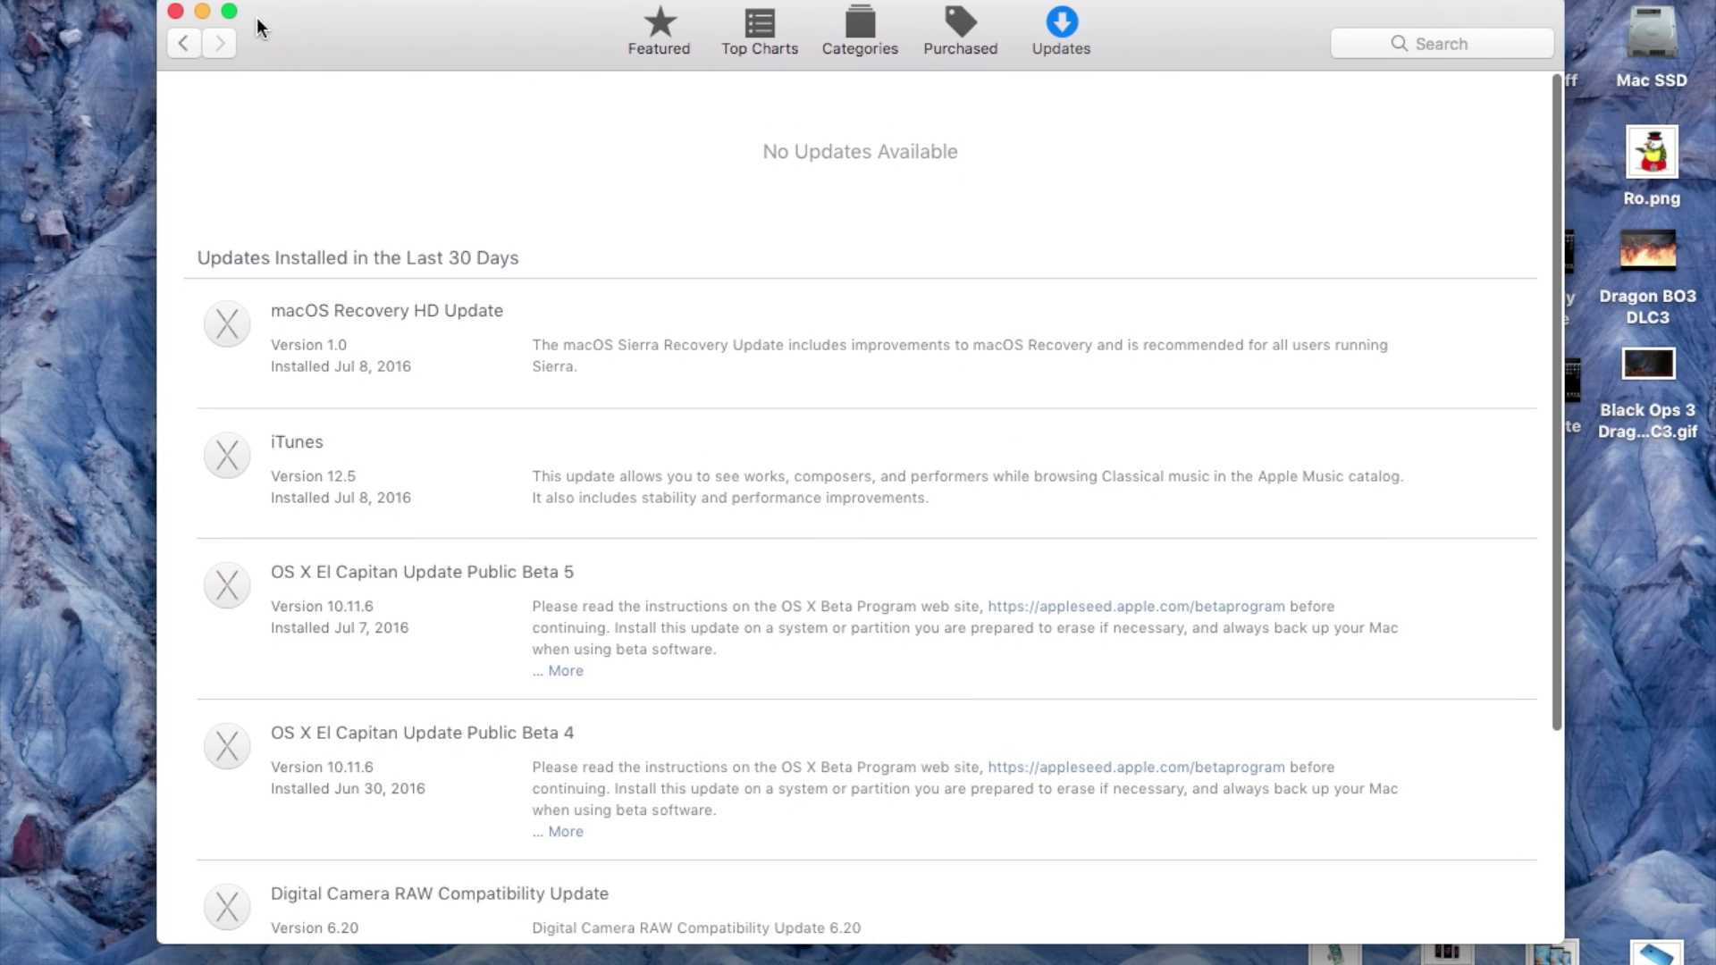
pyautogui.click(202, 10)
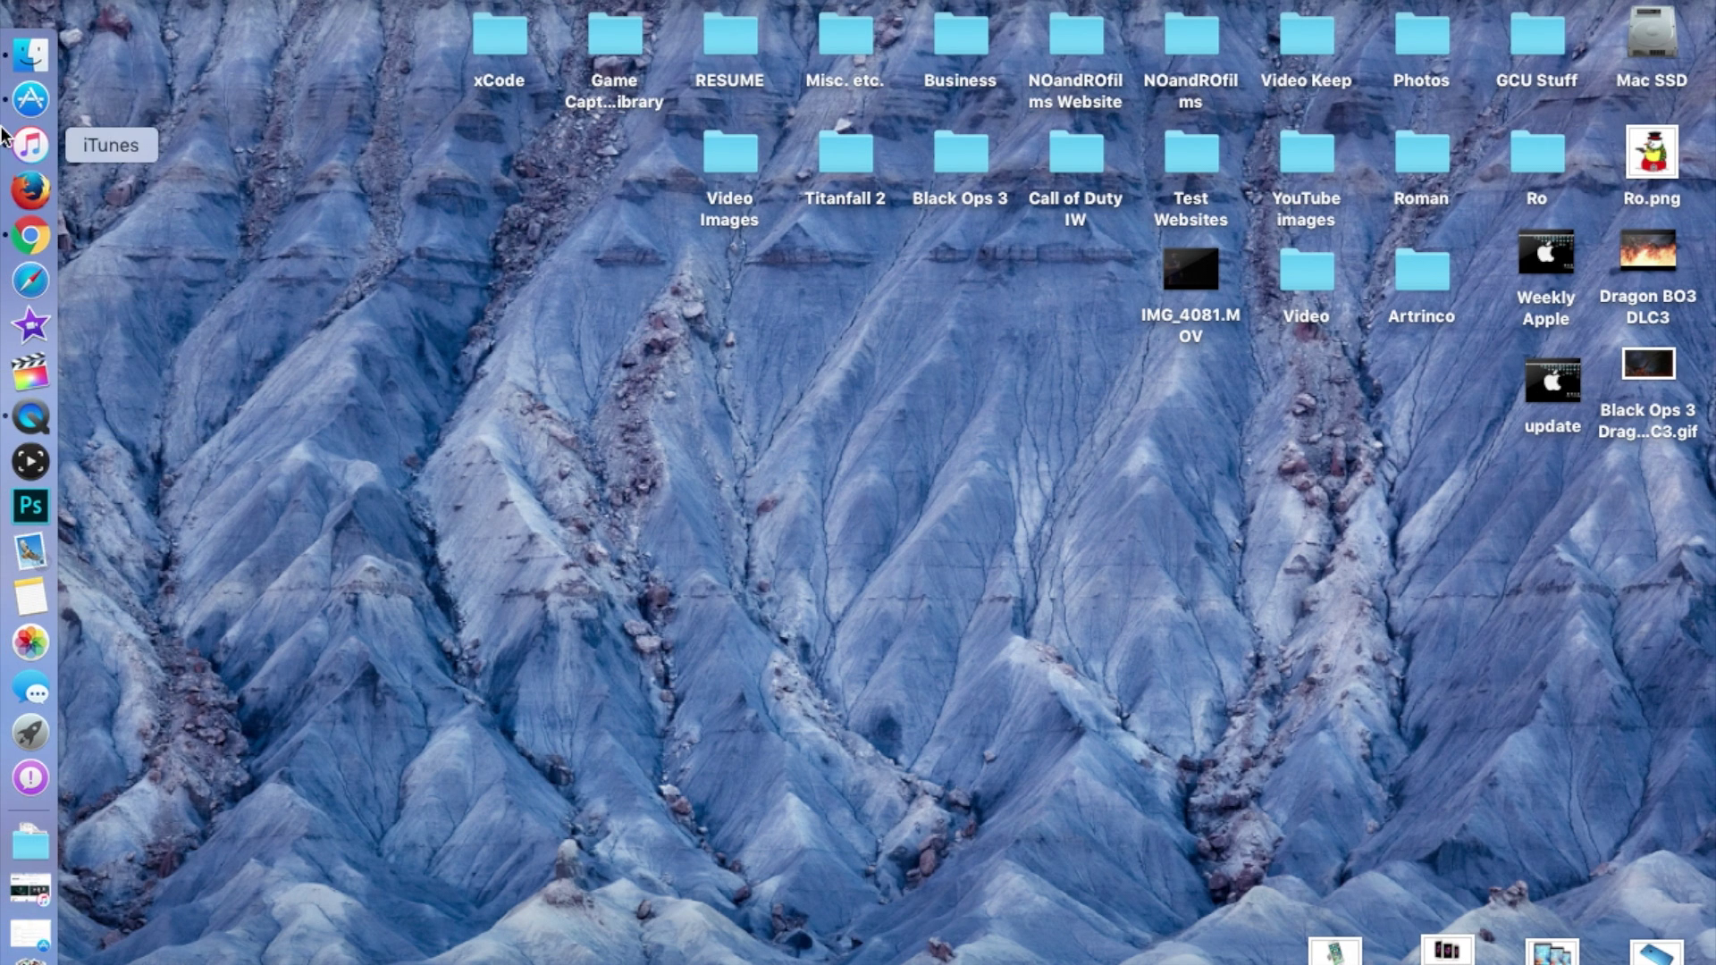
# - Restore iTunes and view the library's recently added albums, then the For You Connect feed
pyautogui.click(31, 147)
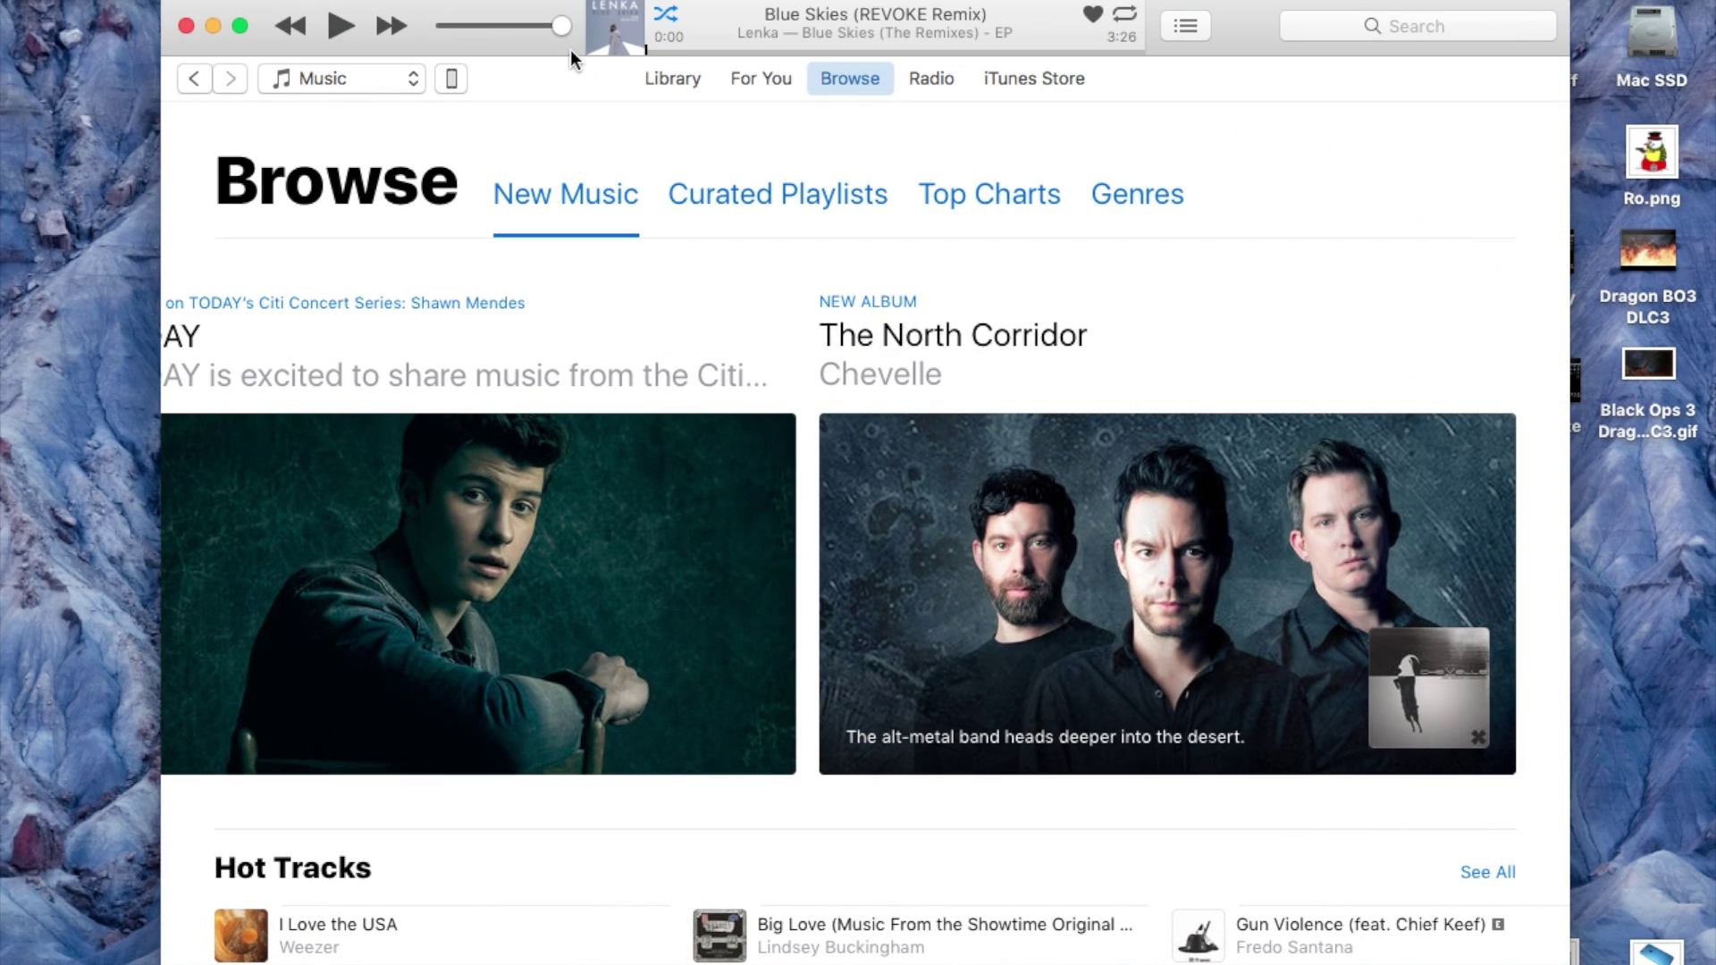
pyautogui.click(674, 79)
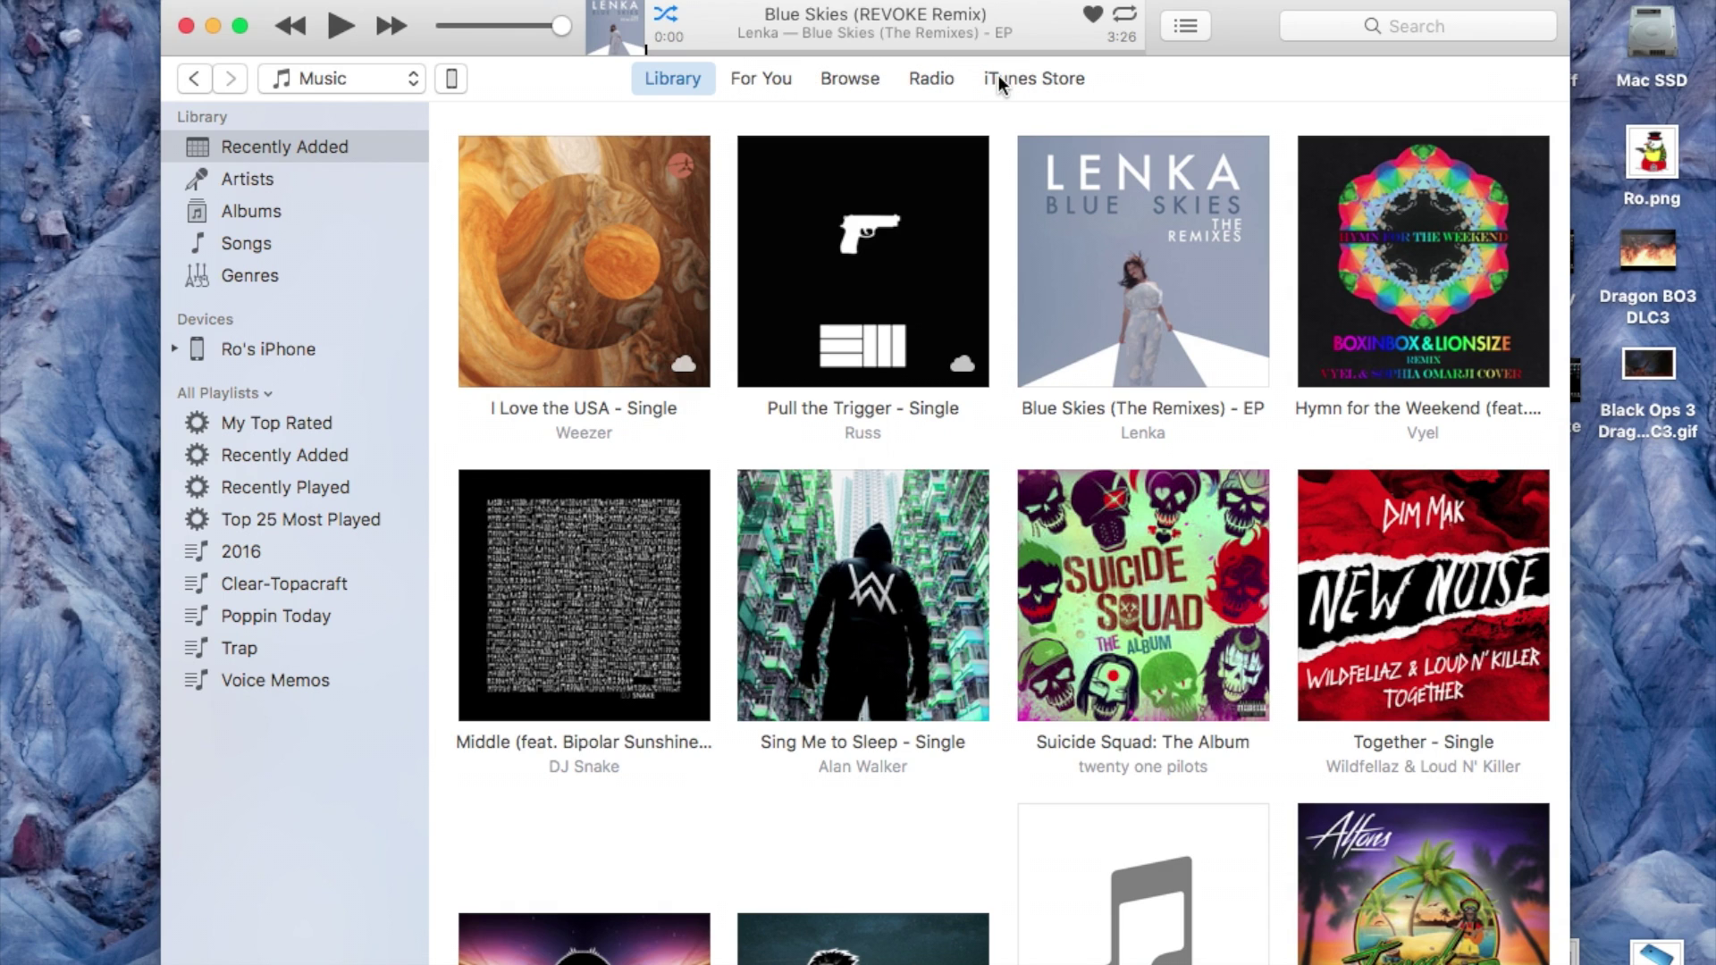
pyautogui.click(777, 79)
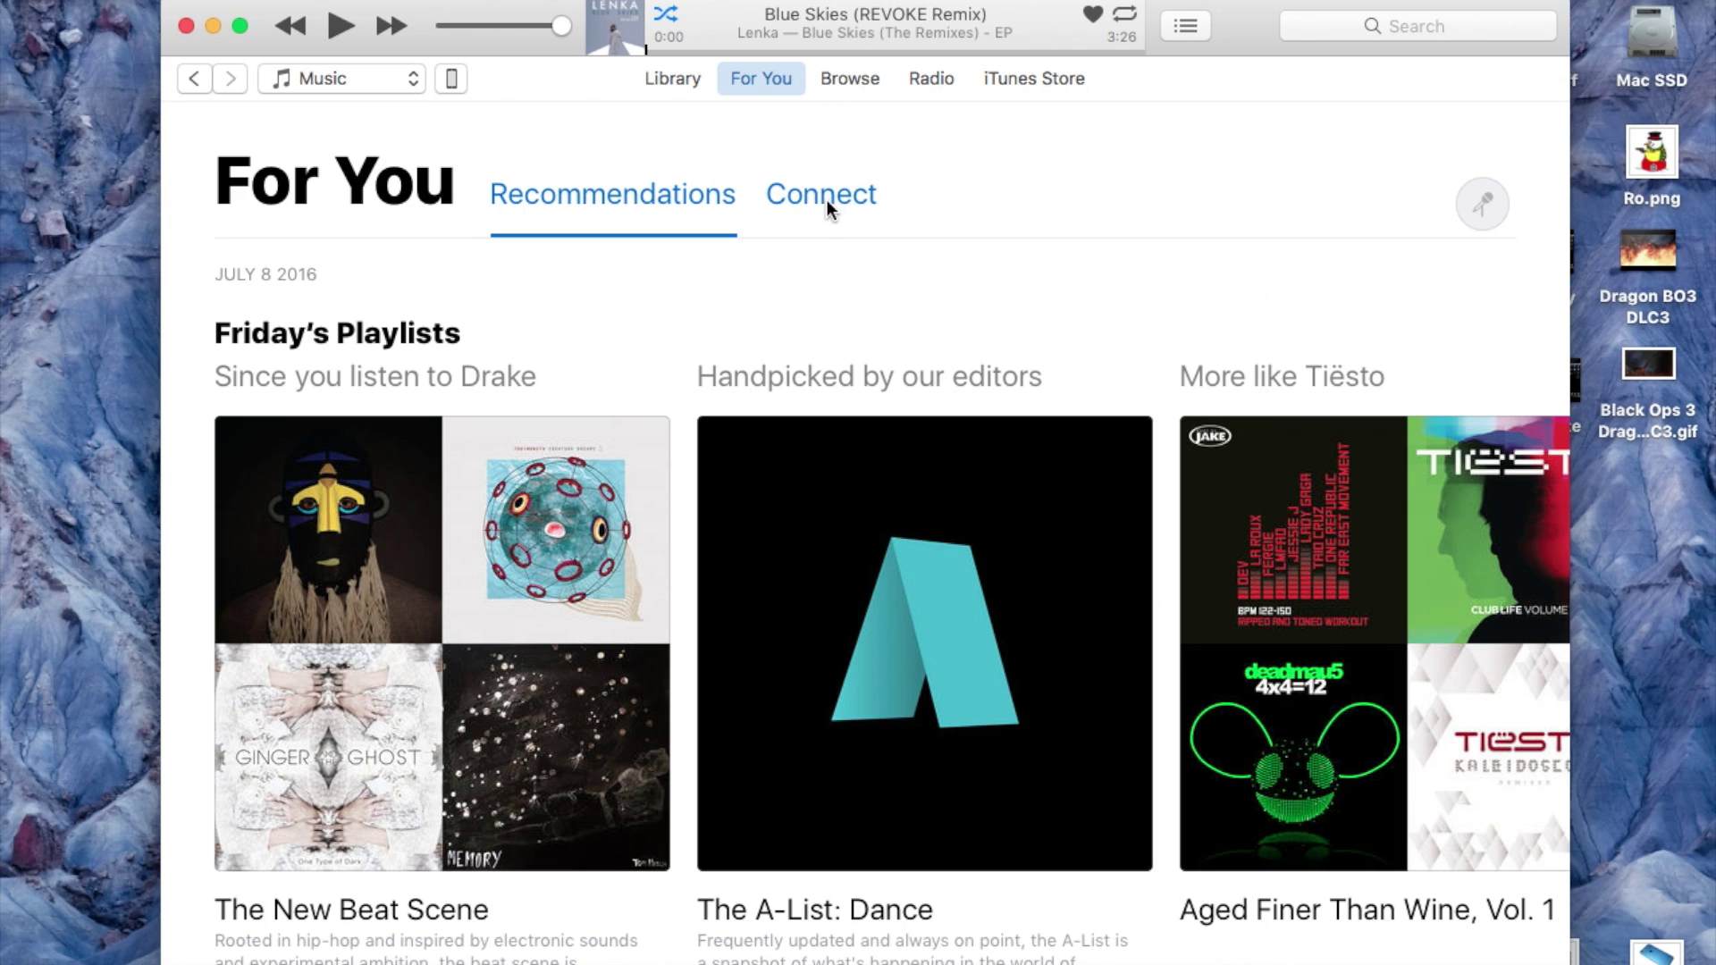
pyautogui.click(824, 196)
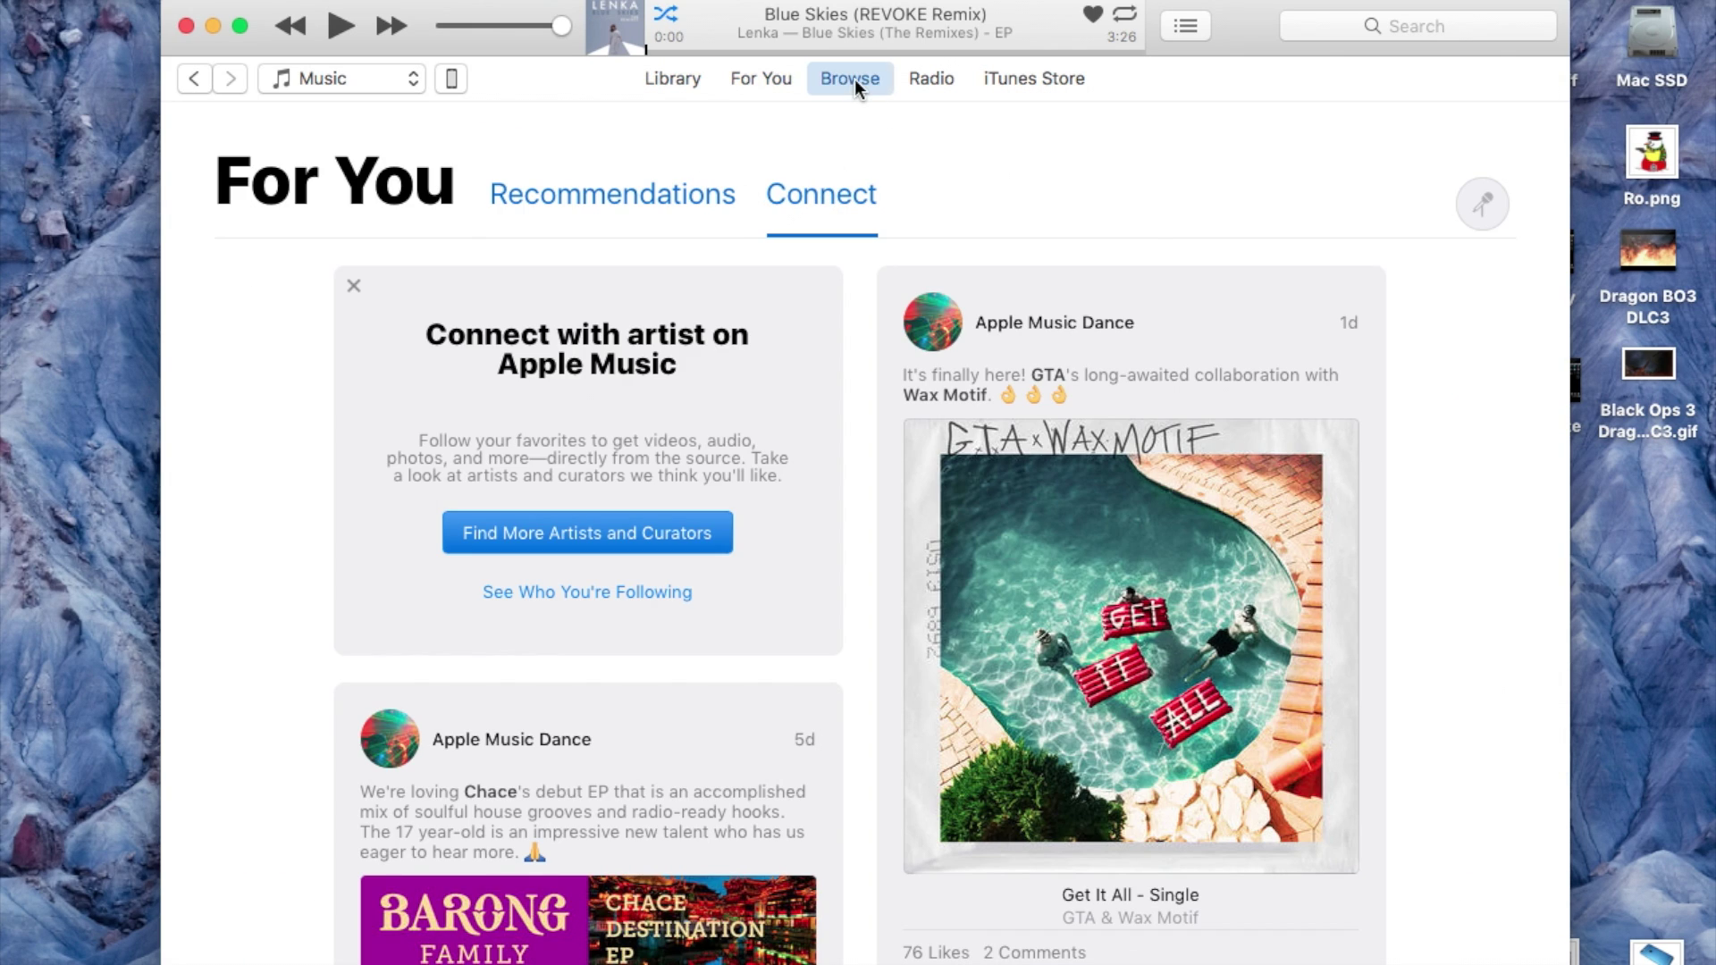
# - Show the Browse New Music page featuring Good Charlotte and The Avalanches' Wildflower
pyautogui.click(854, 80)
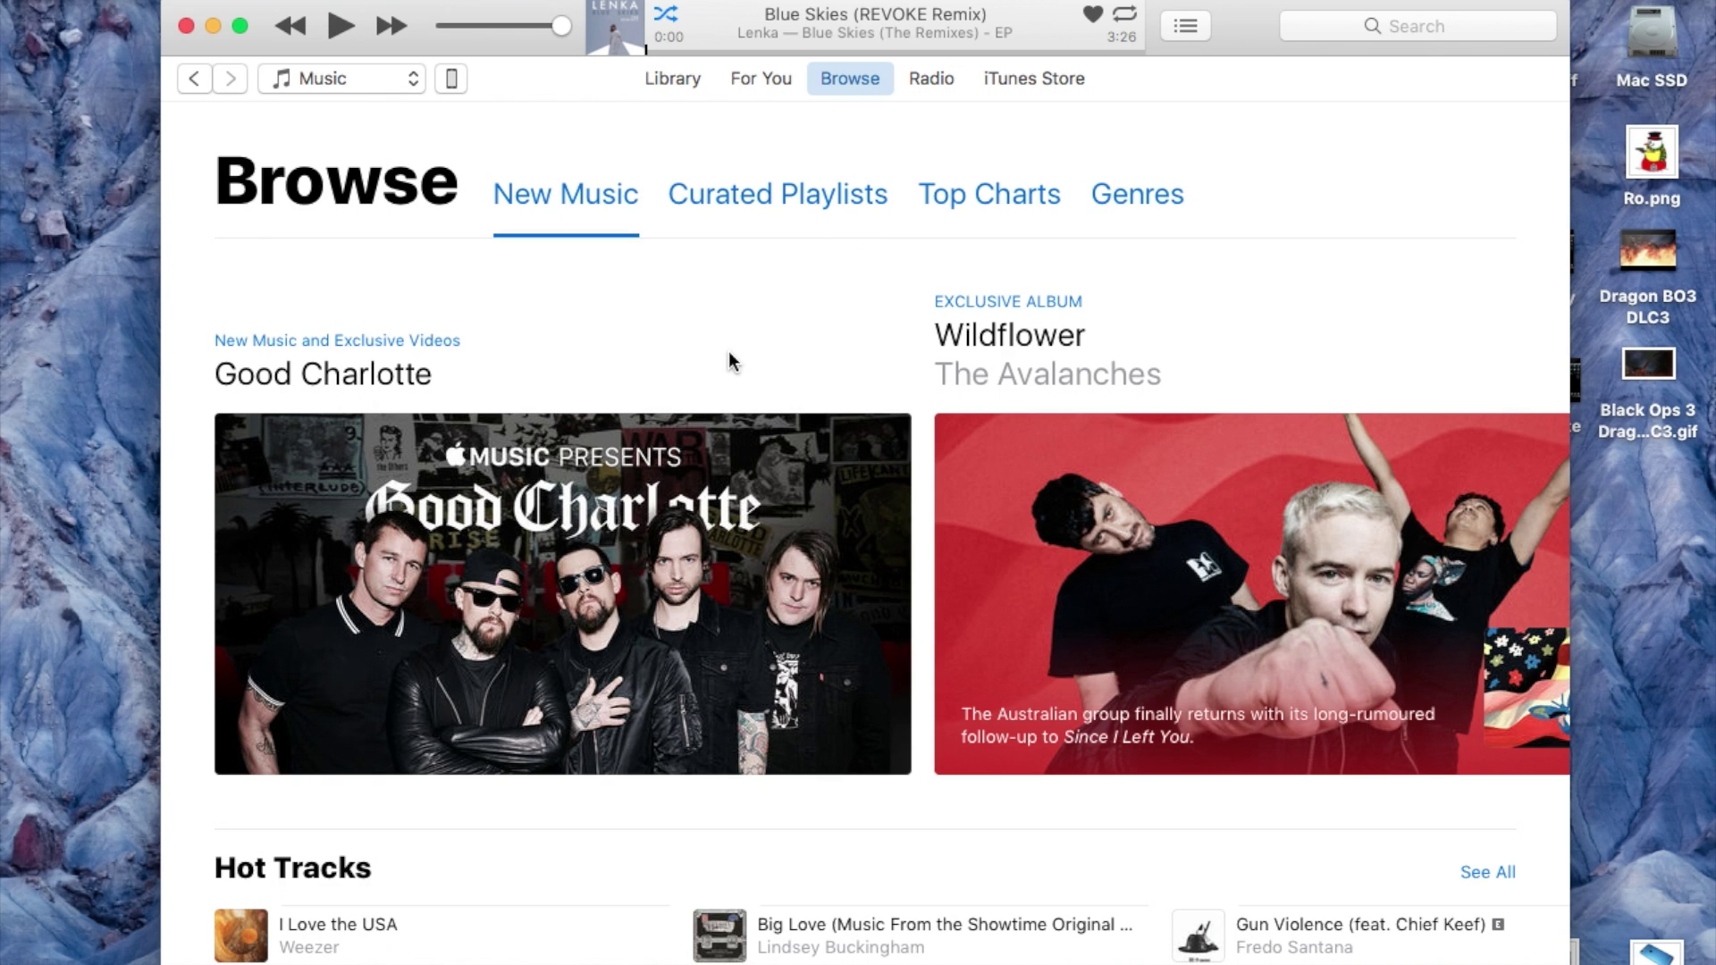
pyautogui.scroll(-2, 726, 365)
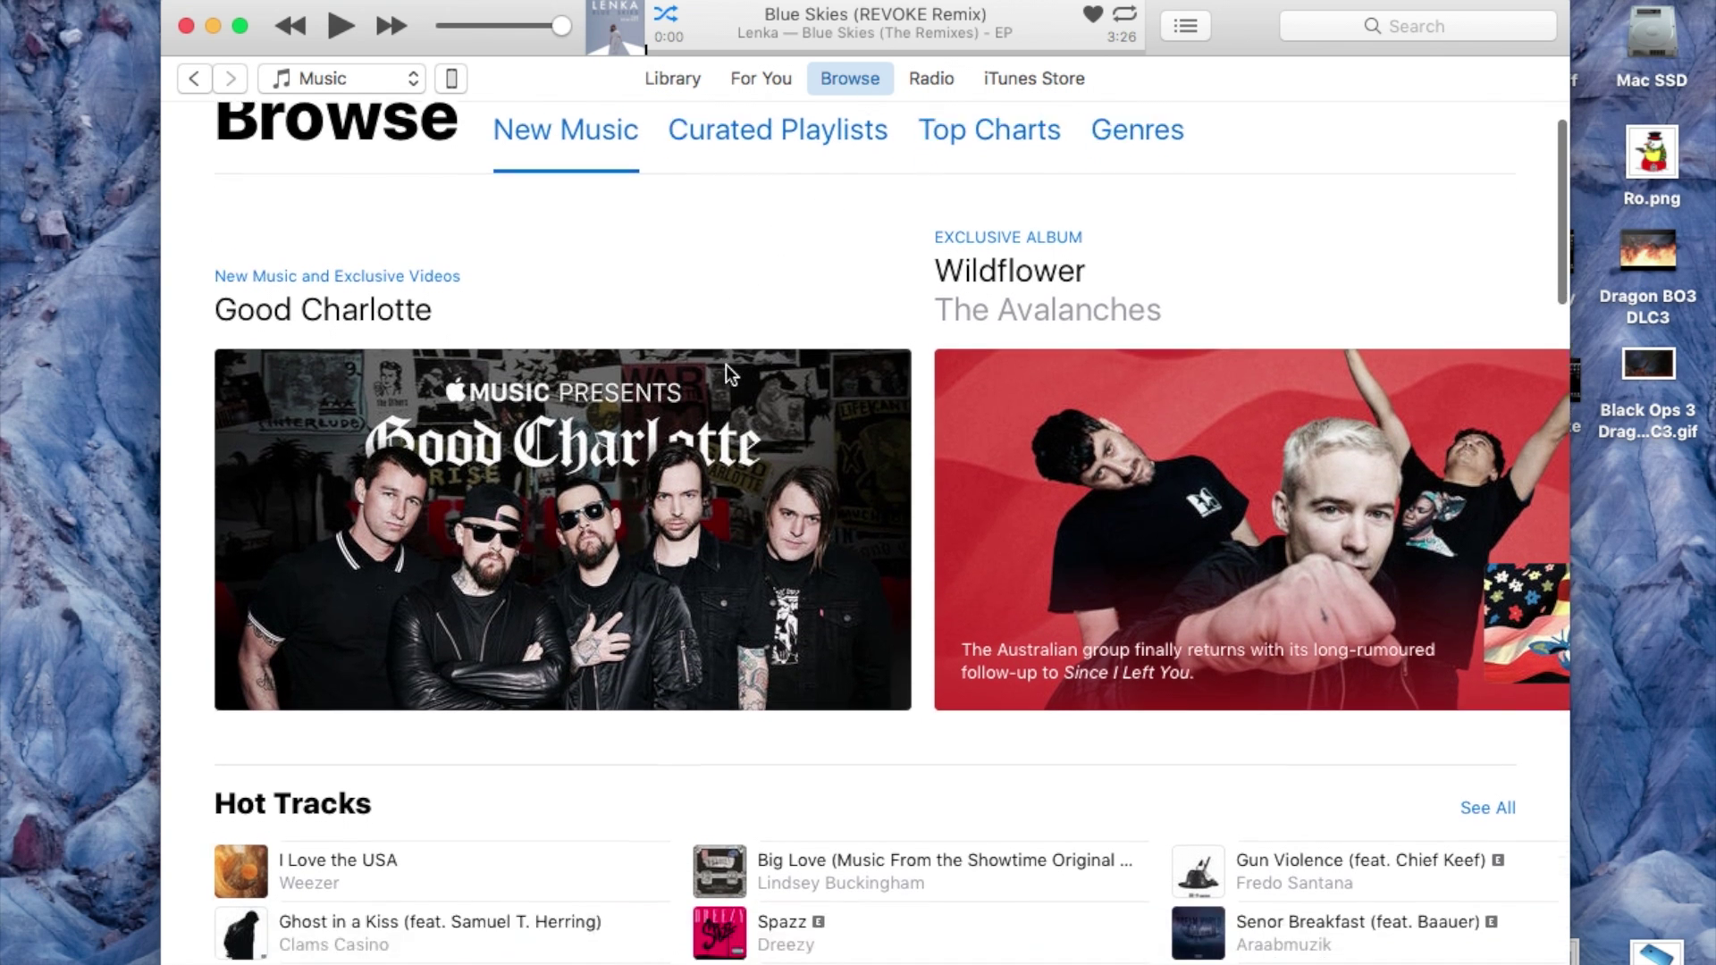
pyautogui.scroll(-5, 725, 365)
pyautogui.scroll(-5, 725, 365)
pyautogui.scroll(-5, 726, 365)
pyautogui.scroll(-5, 725, 365)
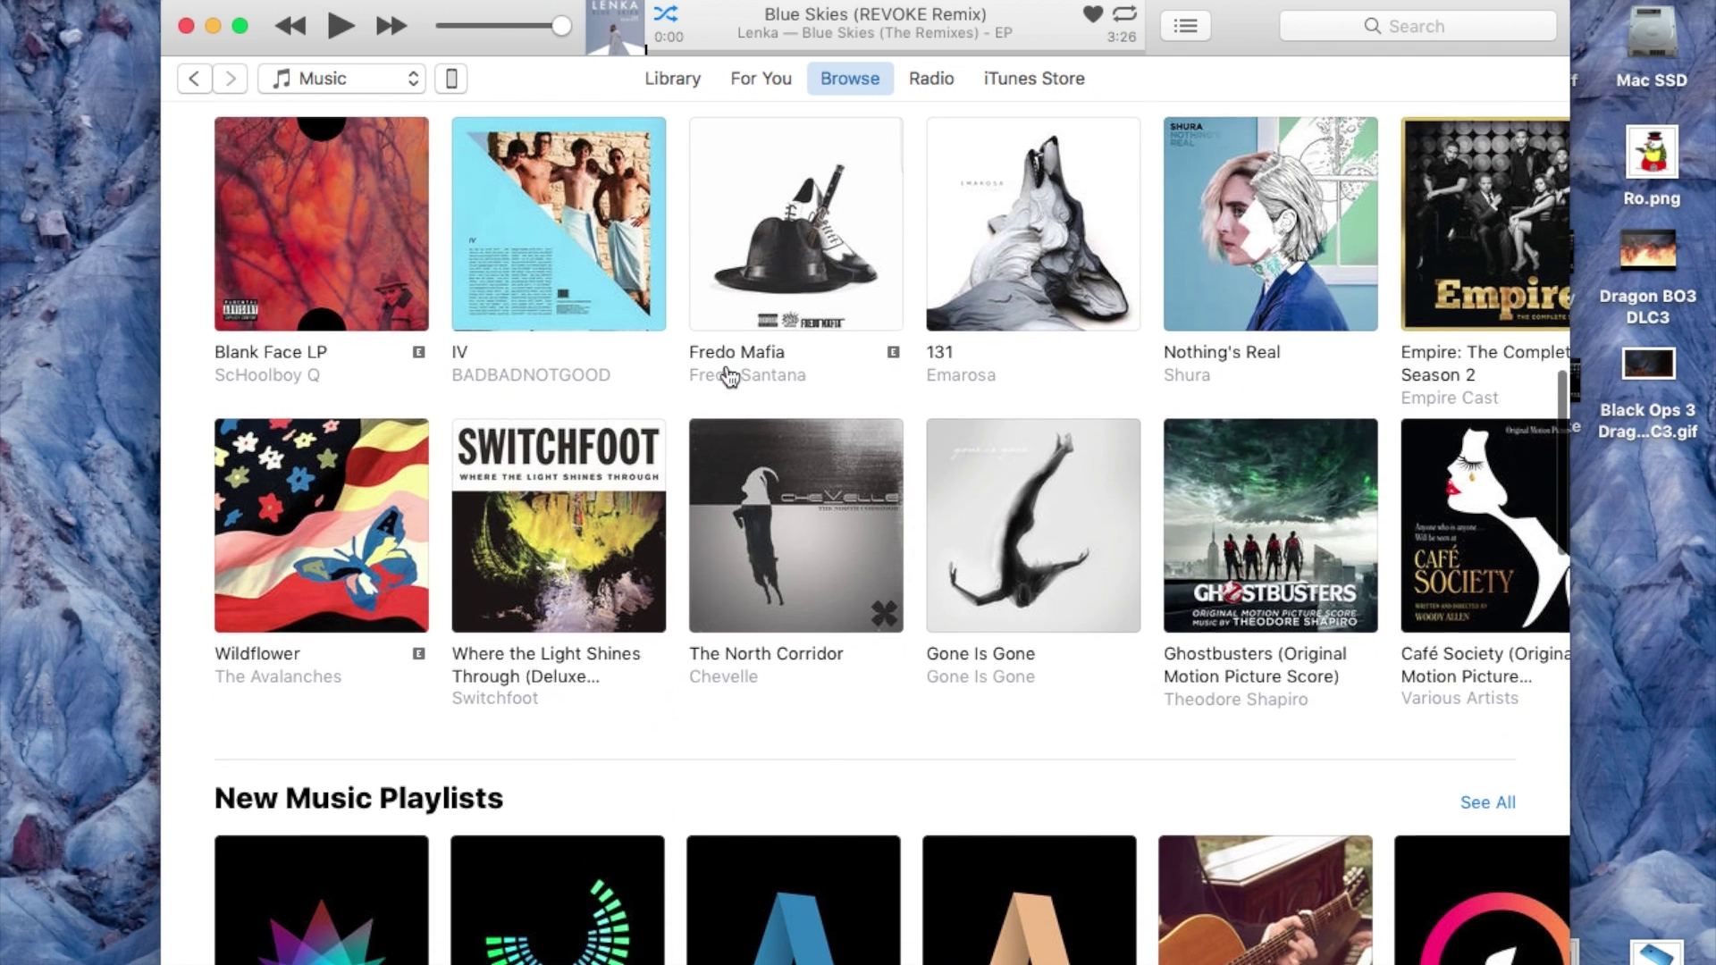
pyautogui.scroll(-5, 727, 374)
pyautogui.scroll(-5, 728, 374)
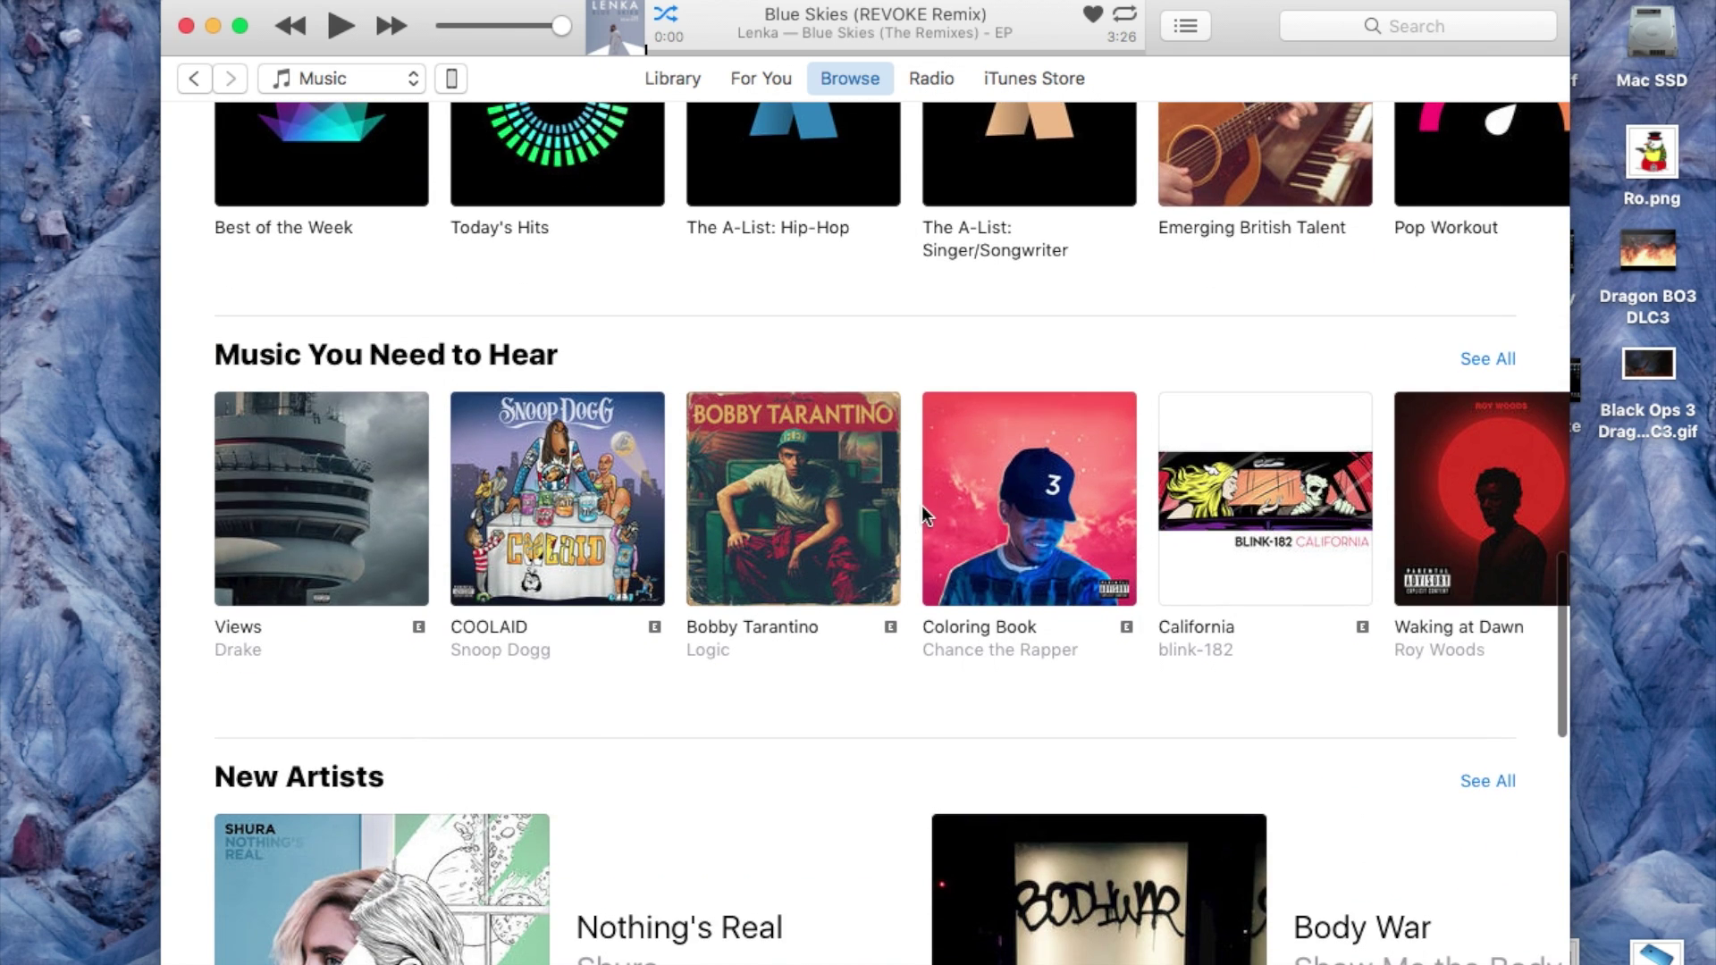
pyautogui.scroll(-5, 920, 505)
pyautogui.scroll(-5, 780, 630)
pyautogui.scroll(-5, 779, 630)
pyautogui.scroll(-3, 779, 631)
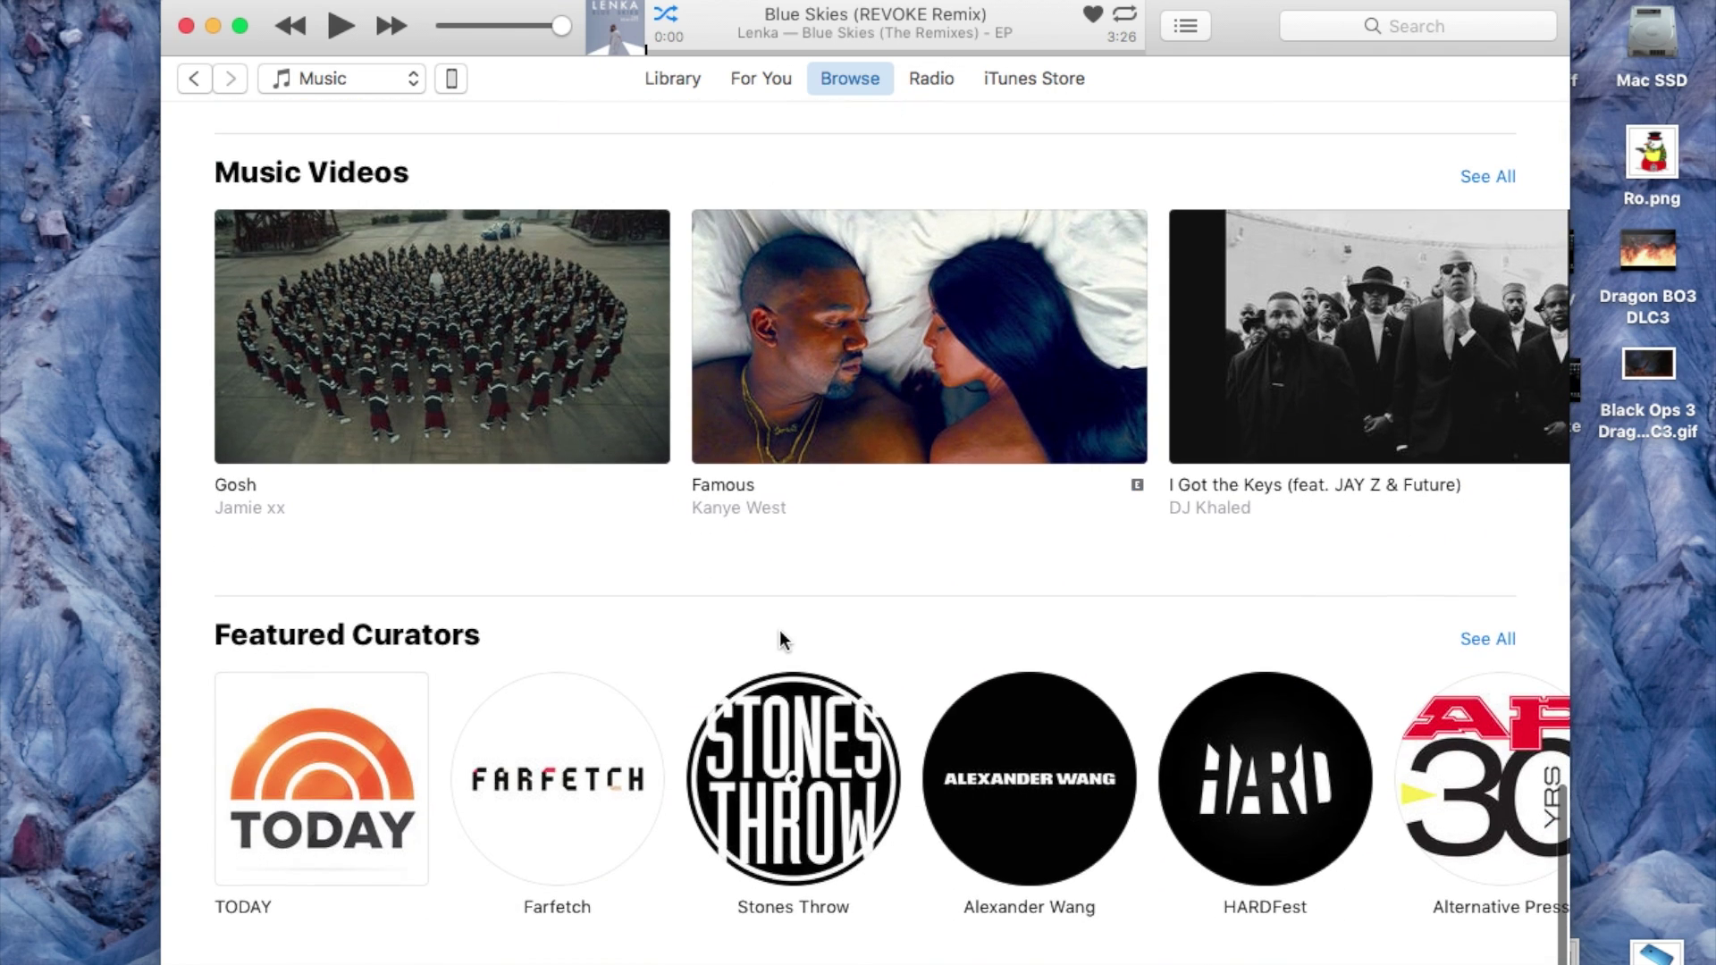
pyautogui.moveTo(1368, 337)
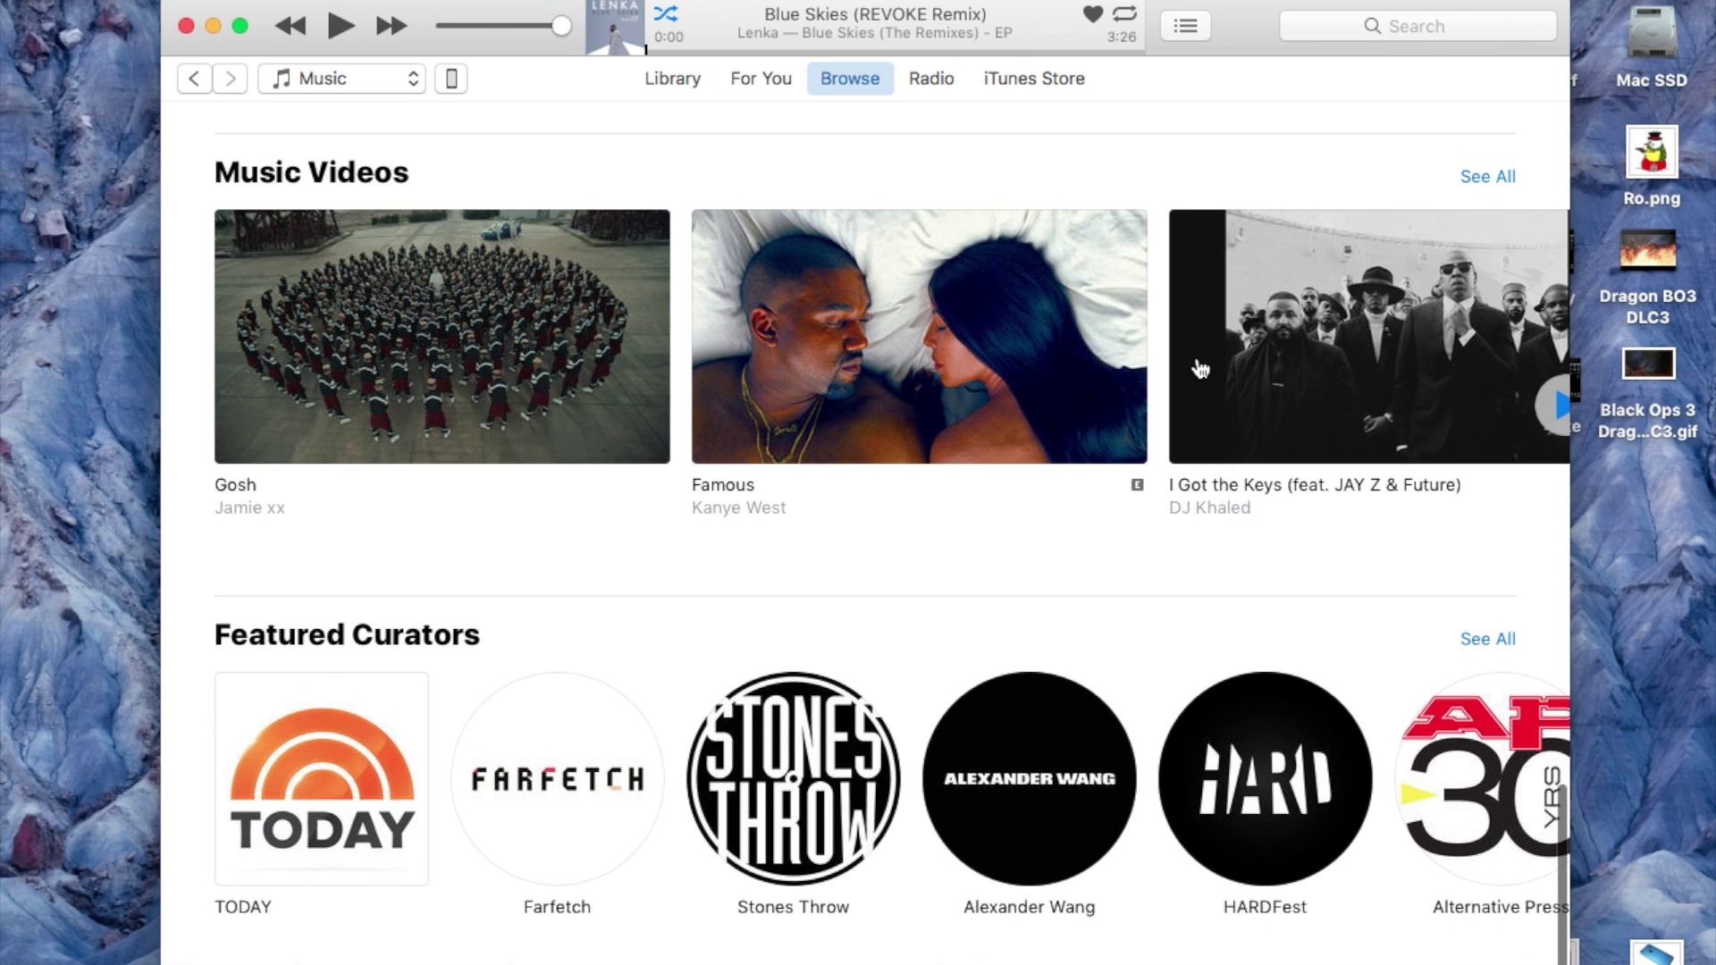
pyautogui.hscroll(3, 1201, 369)
pyautogui.scroll(3, 1200, 368)
pyautogui.scroll(3, 1200, 369)
pyautogui.scroll(-3, 1201, 368)
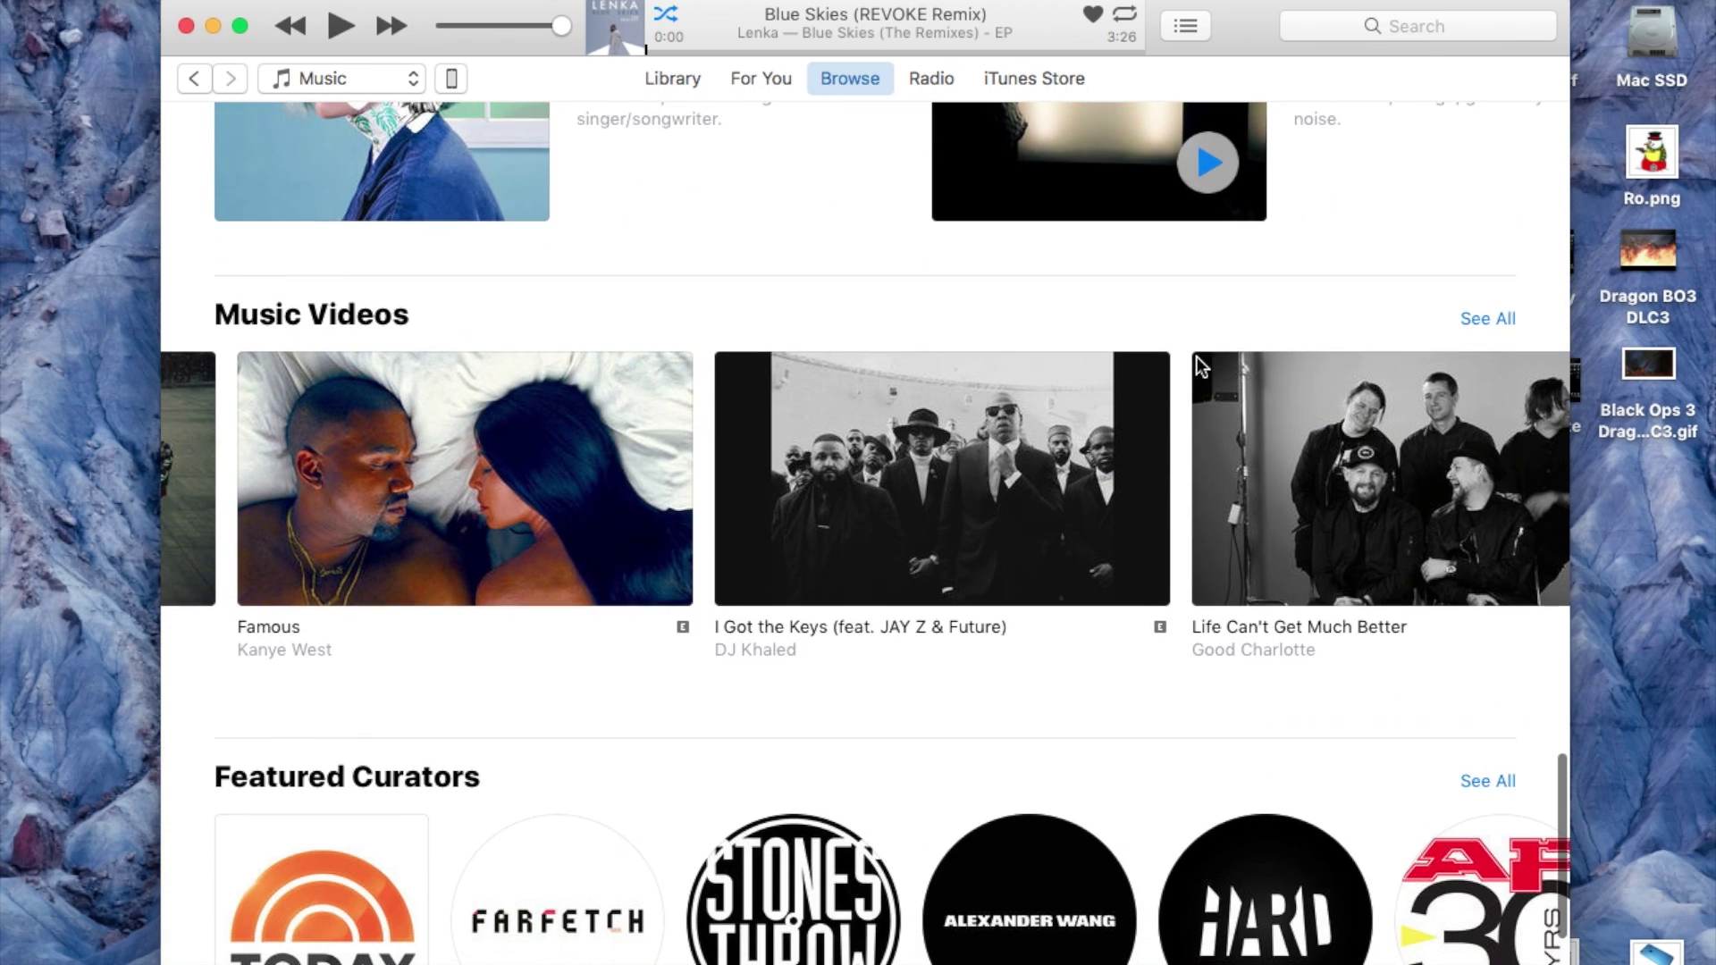
pyautogui.hscroll(4, 1207, 443)
pyautogui.hscroll(4, 1220, 523)
pyautogui.scroll(-3, 1220, 533)
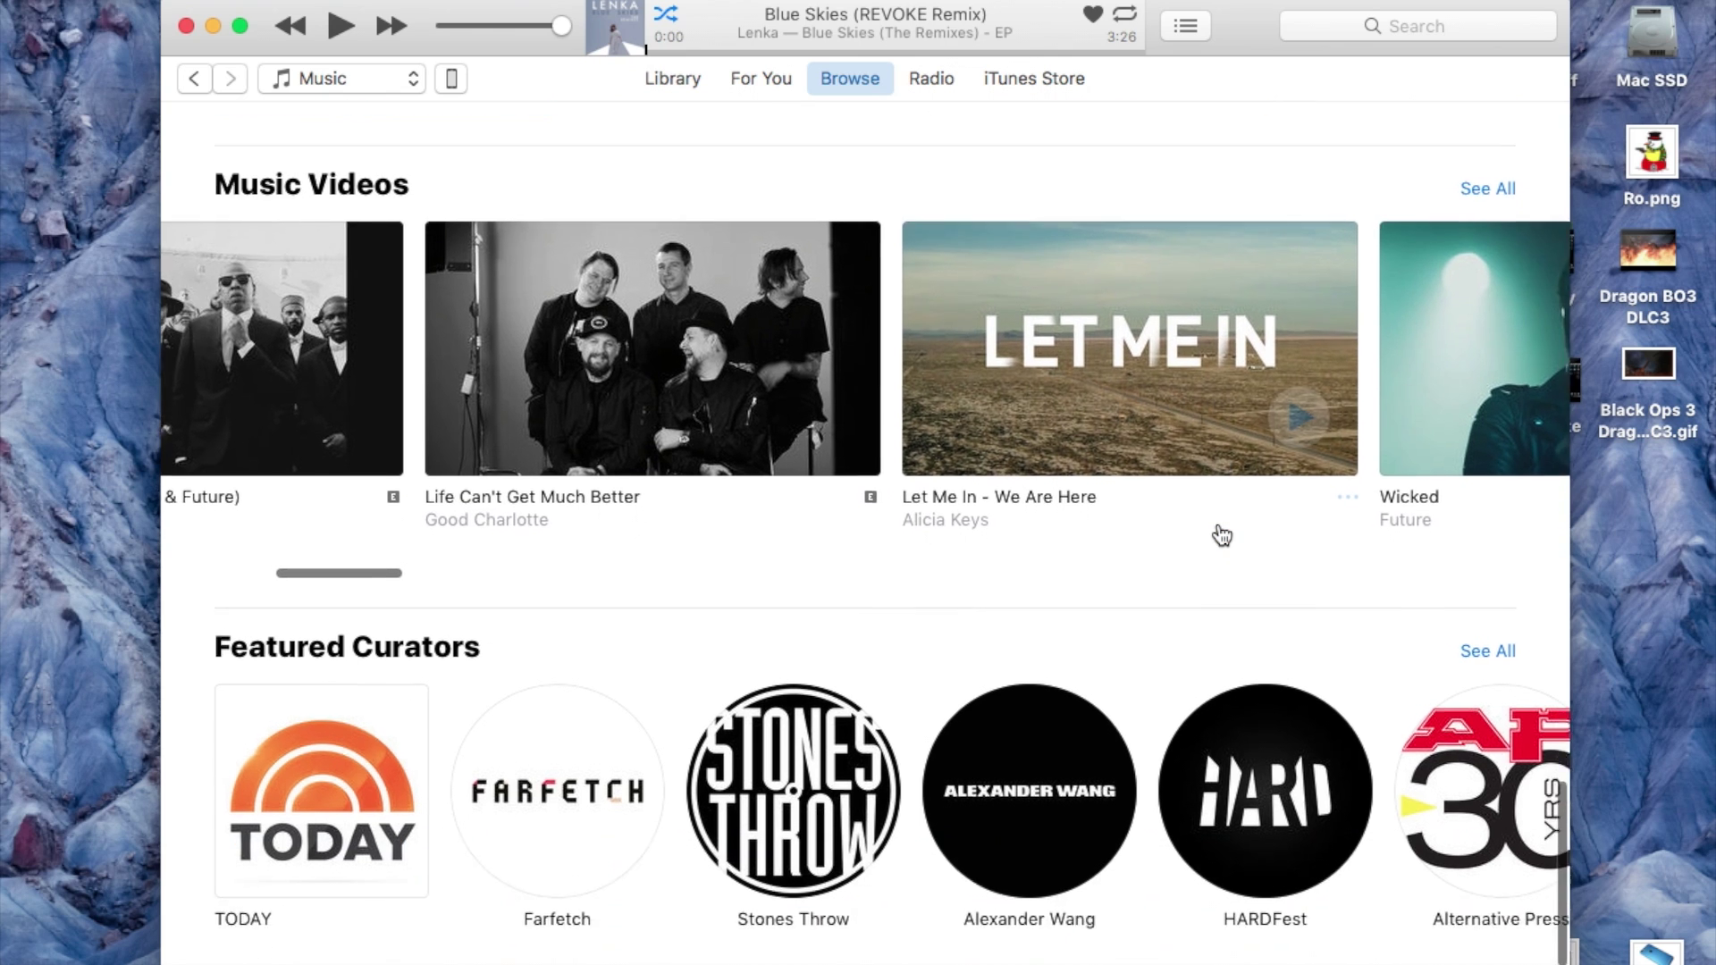
pyautogui.hscroll(3, 1220, 533)
pyautogui.hscroll(4, 1233, 457)
pyautogui.scroll(1, 1234, 456)
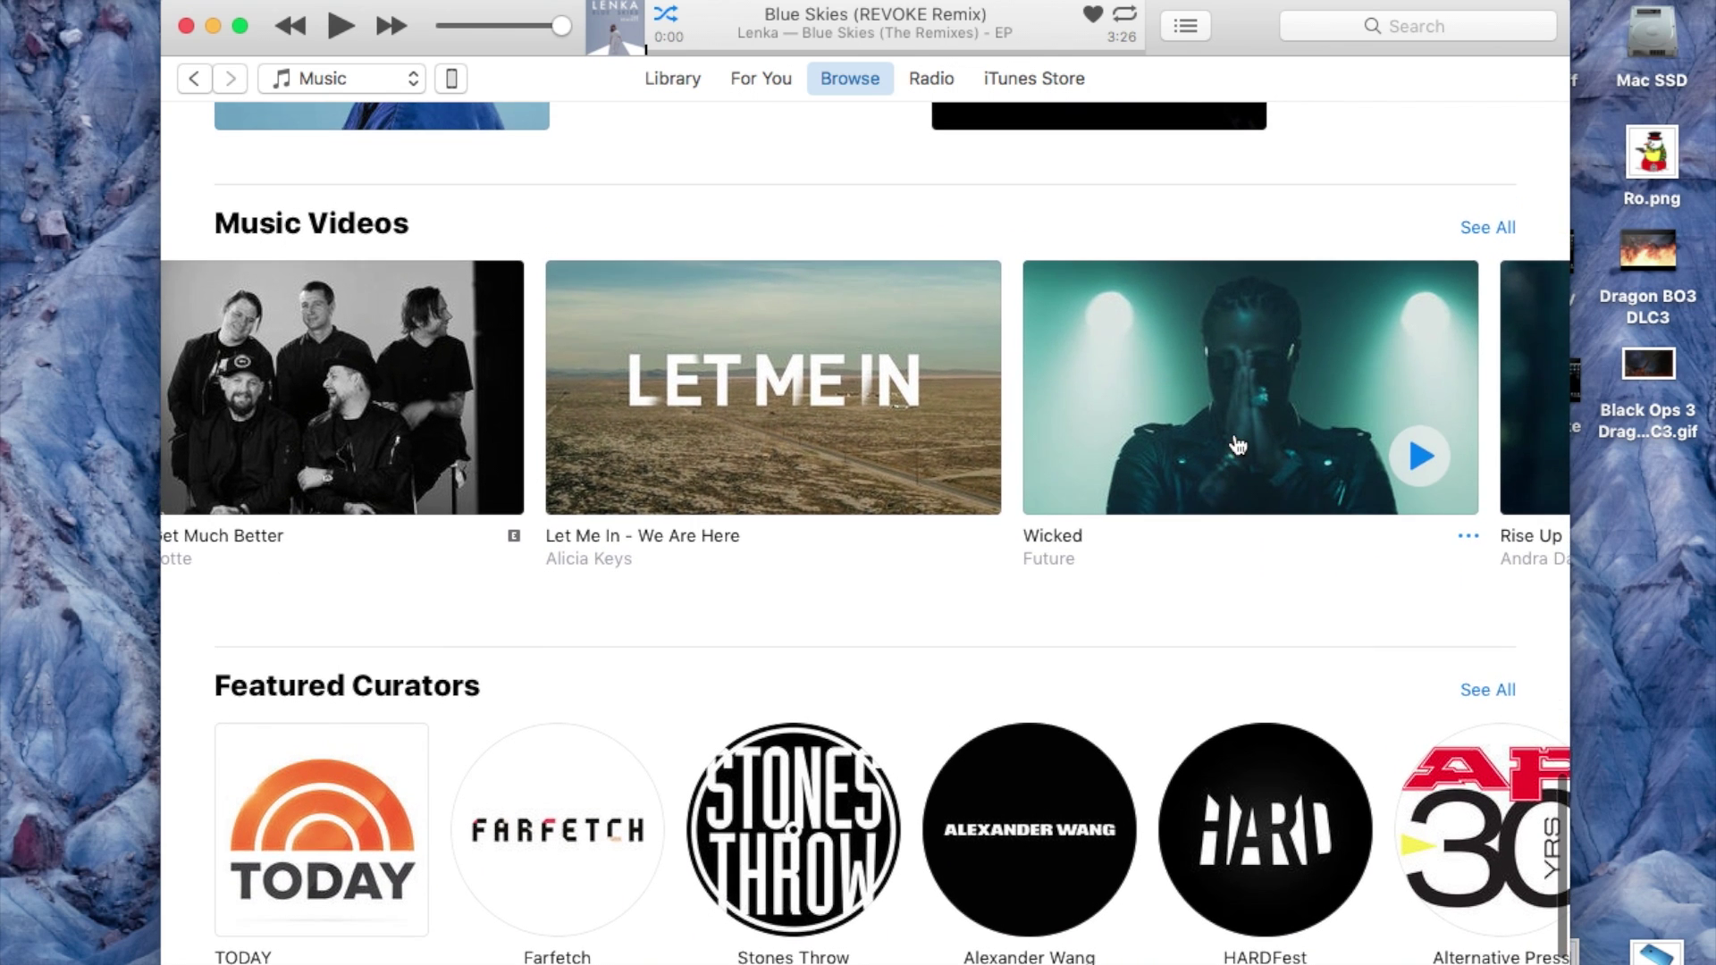
pyautogui.scroll(5, 1236, 446)
pyautogui.scroll(5, 1236, 446)
pyautogui.scroll(3, 1236, 445)
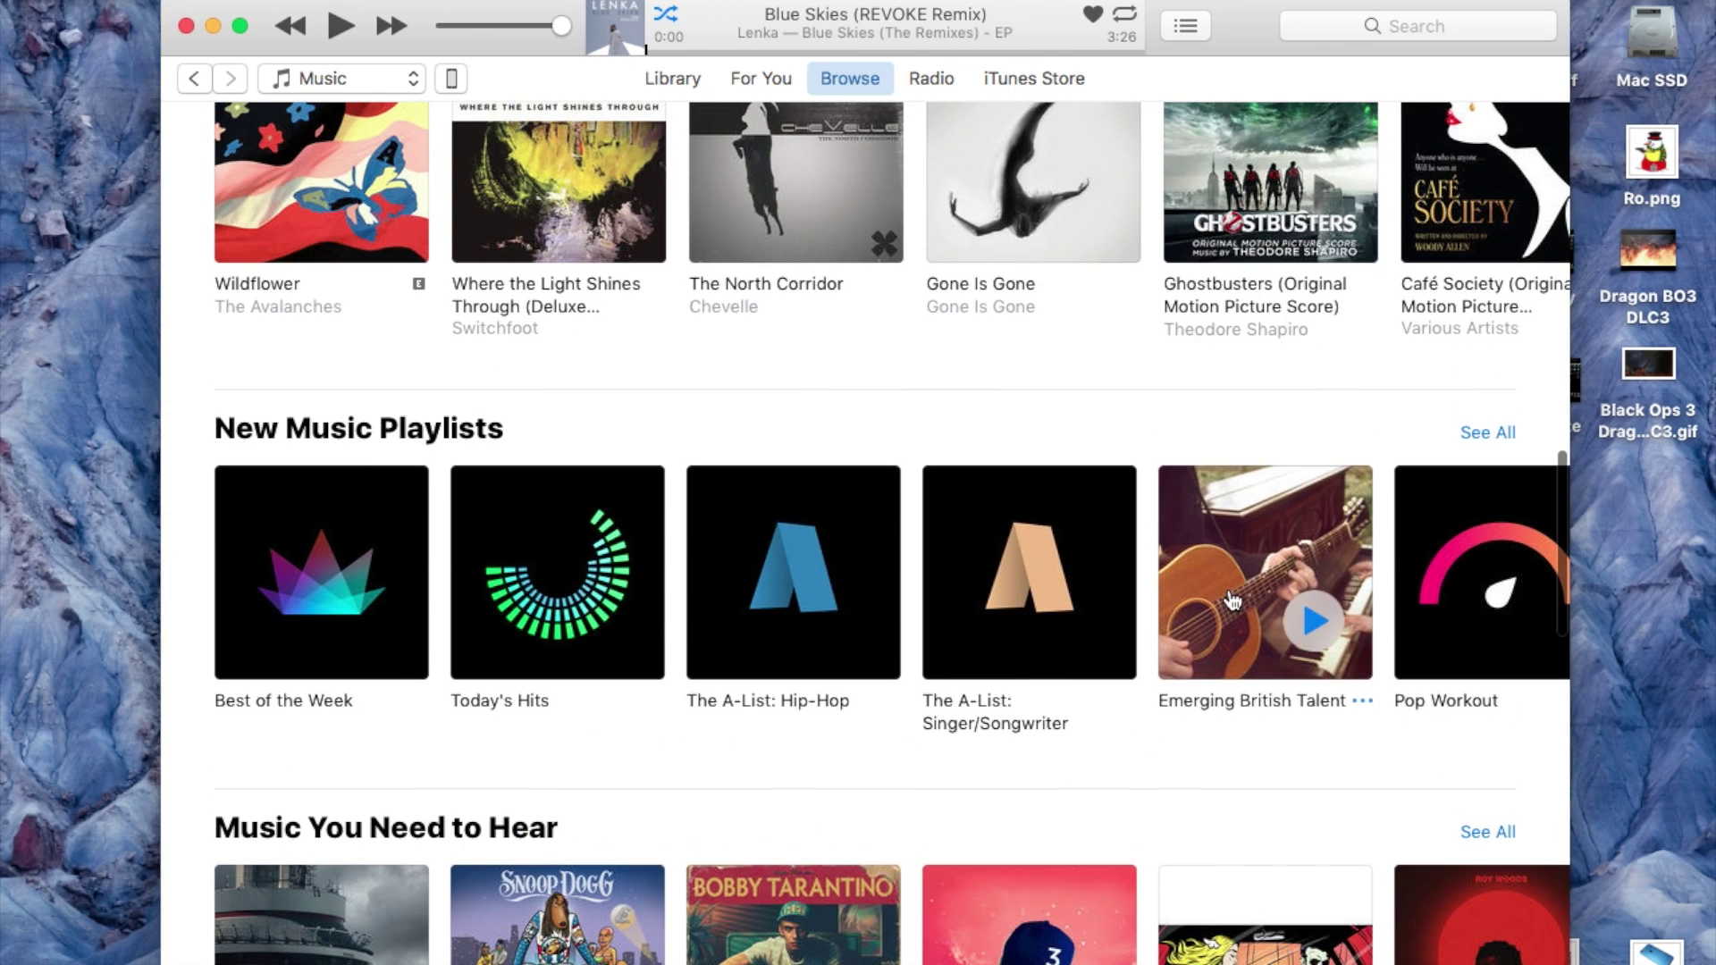
pyautogui.hscroll(4, 1231, 601)
pyautogui.hscroll(4, 1230, 602)
pyautogui.scroll(5, 1232, 601)
pyautogui.scroll(5, 1230, 601)
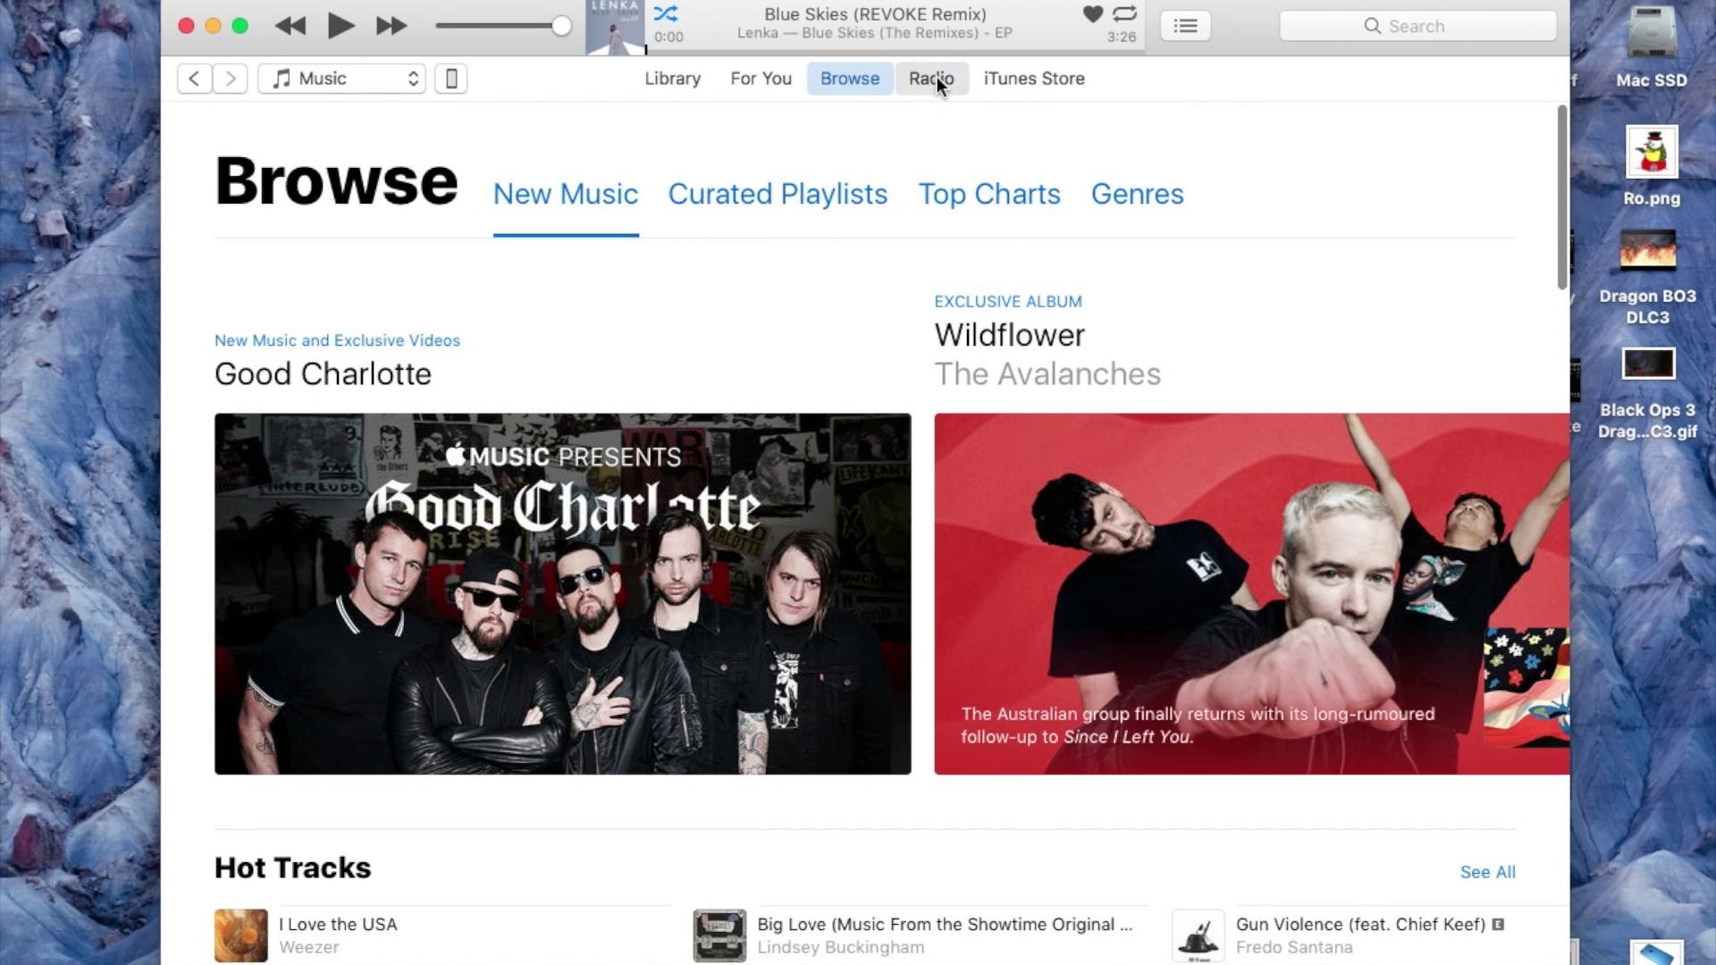
# - Look over Radio's Featured Stations and Recently Played, then show the library's recently added albums
pyautogui.click(938, 77)
pyautogui.scroll(-5, 835, 599)
pyautogui.scroll(-3, 835, 599)
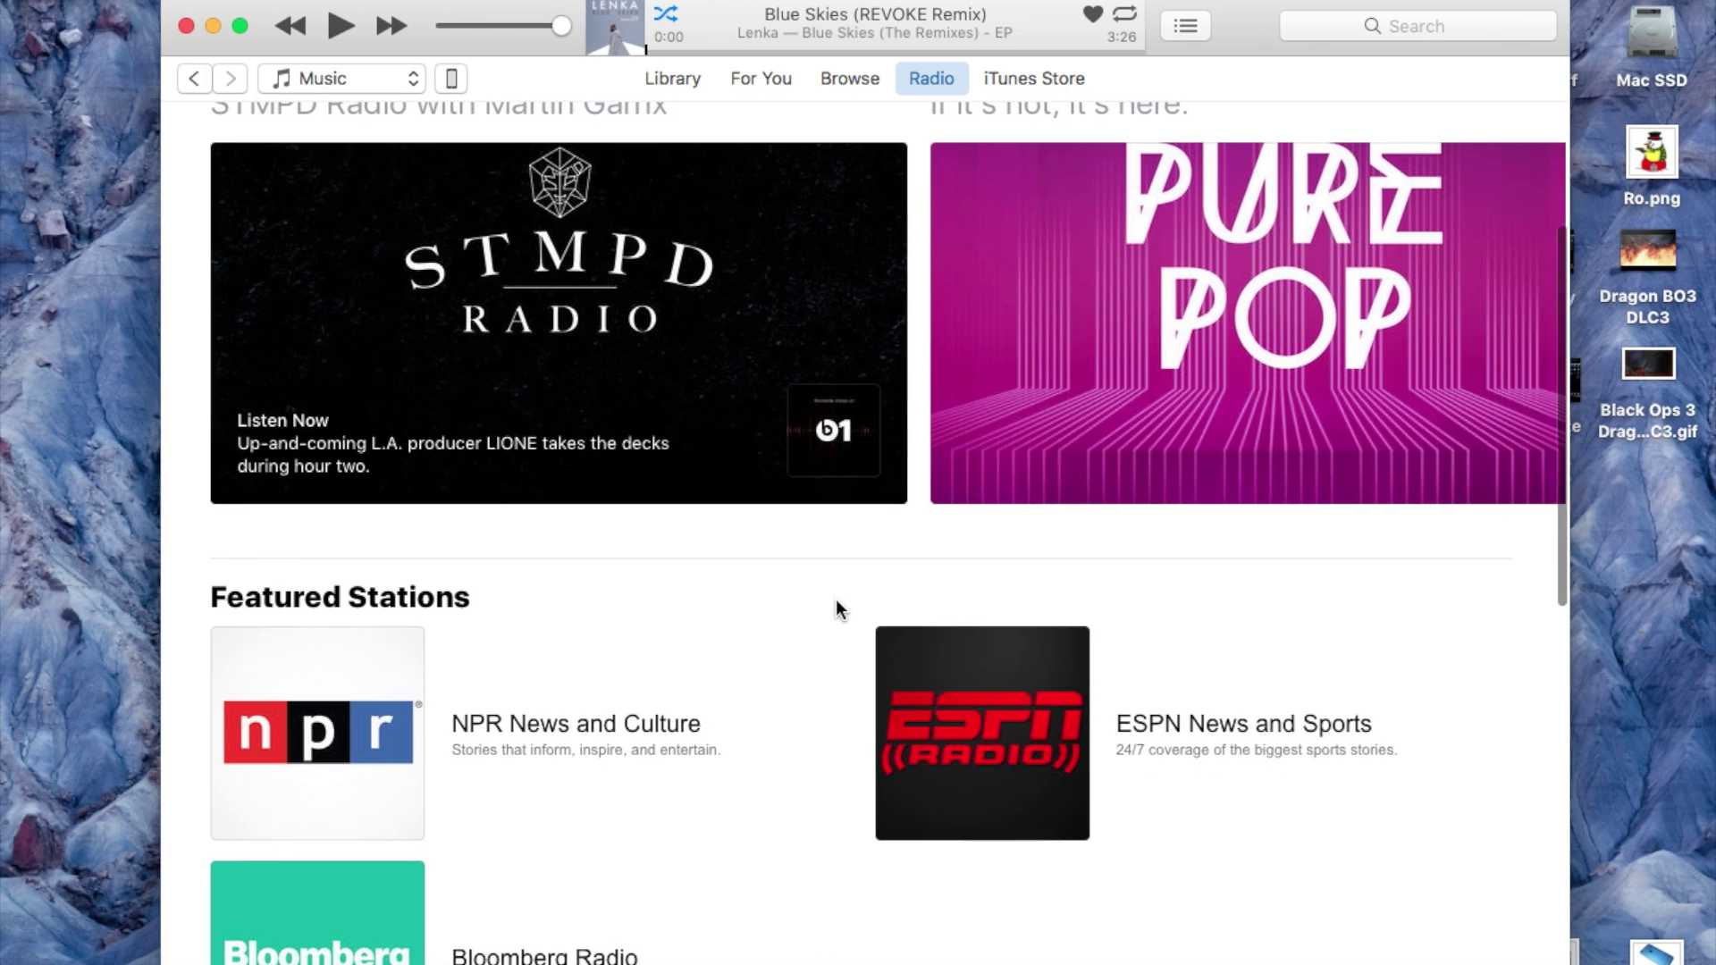
pyautogui.scroll(-5, 991, 602)
pyautogui.scroll(-3, 991, 601)
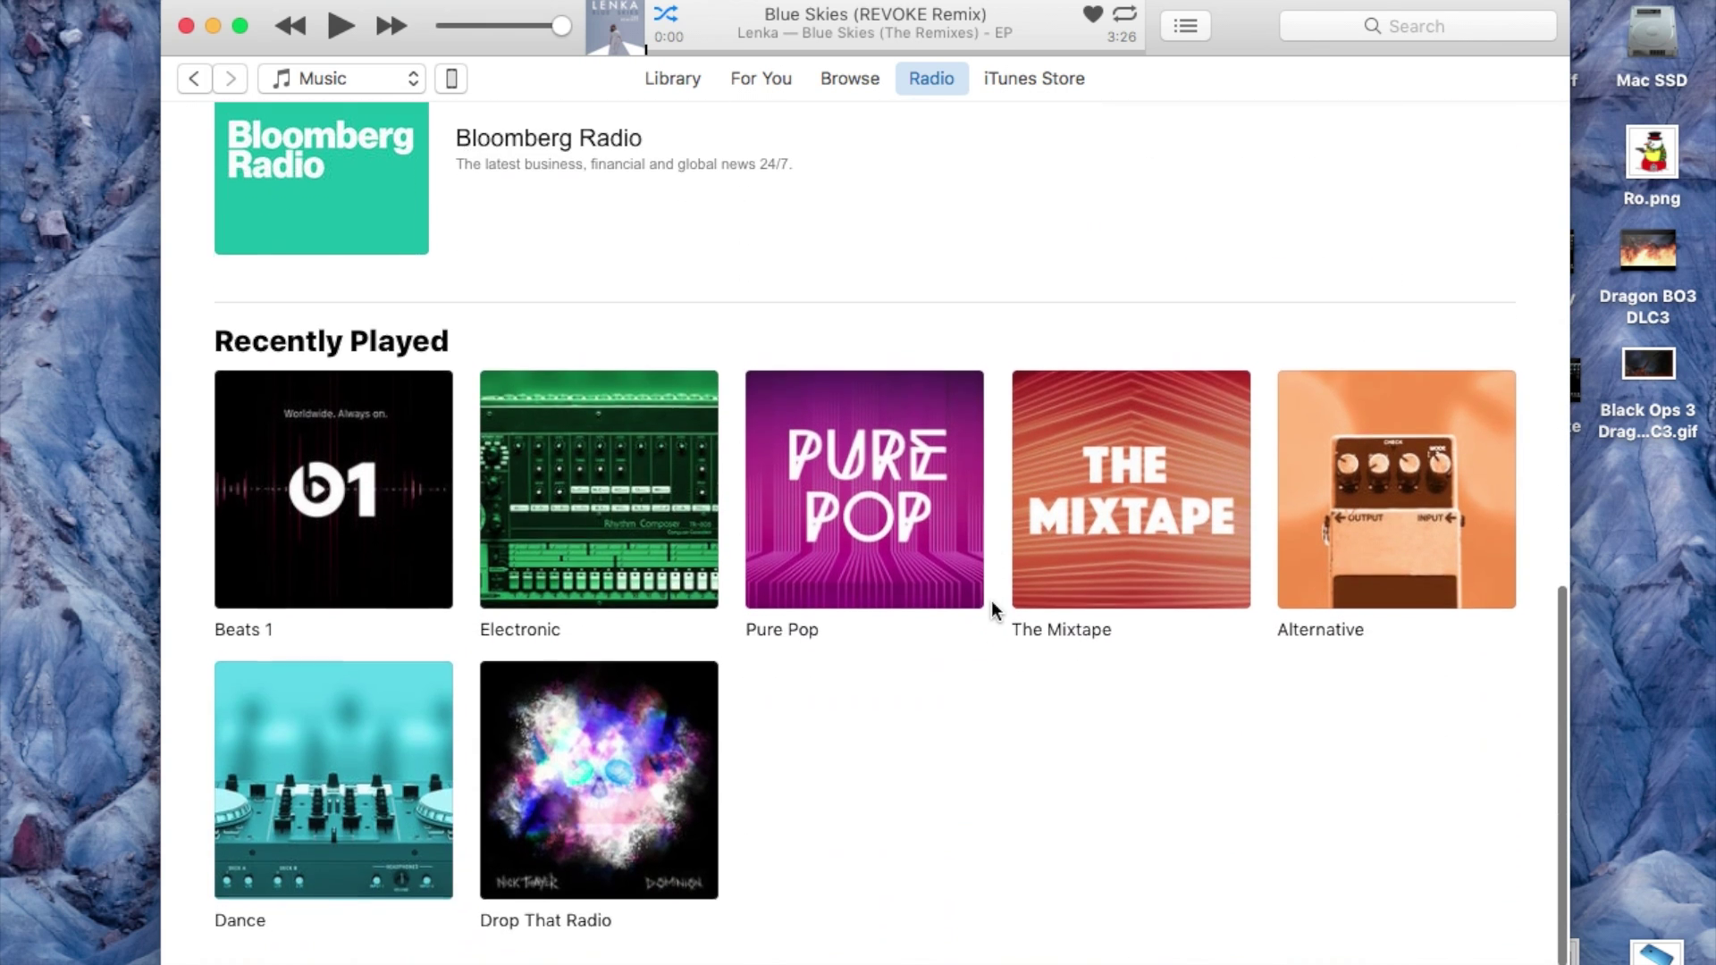
pyautogui.scroll(10, 990, 602)
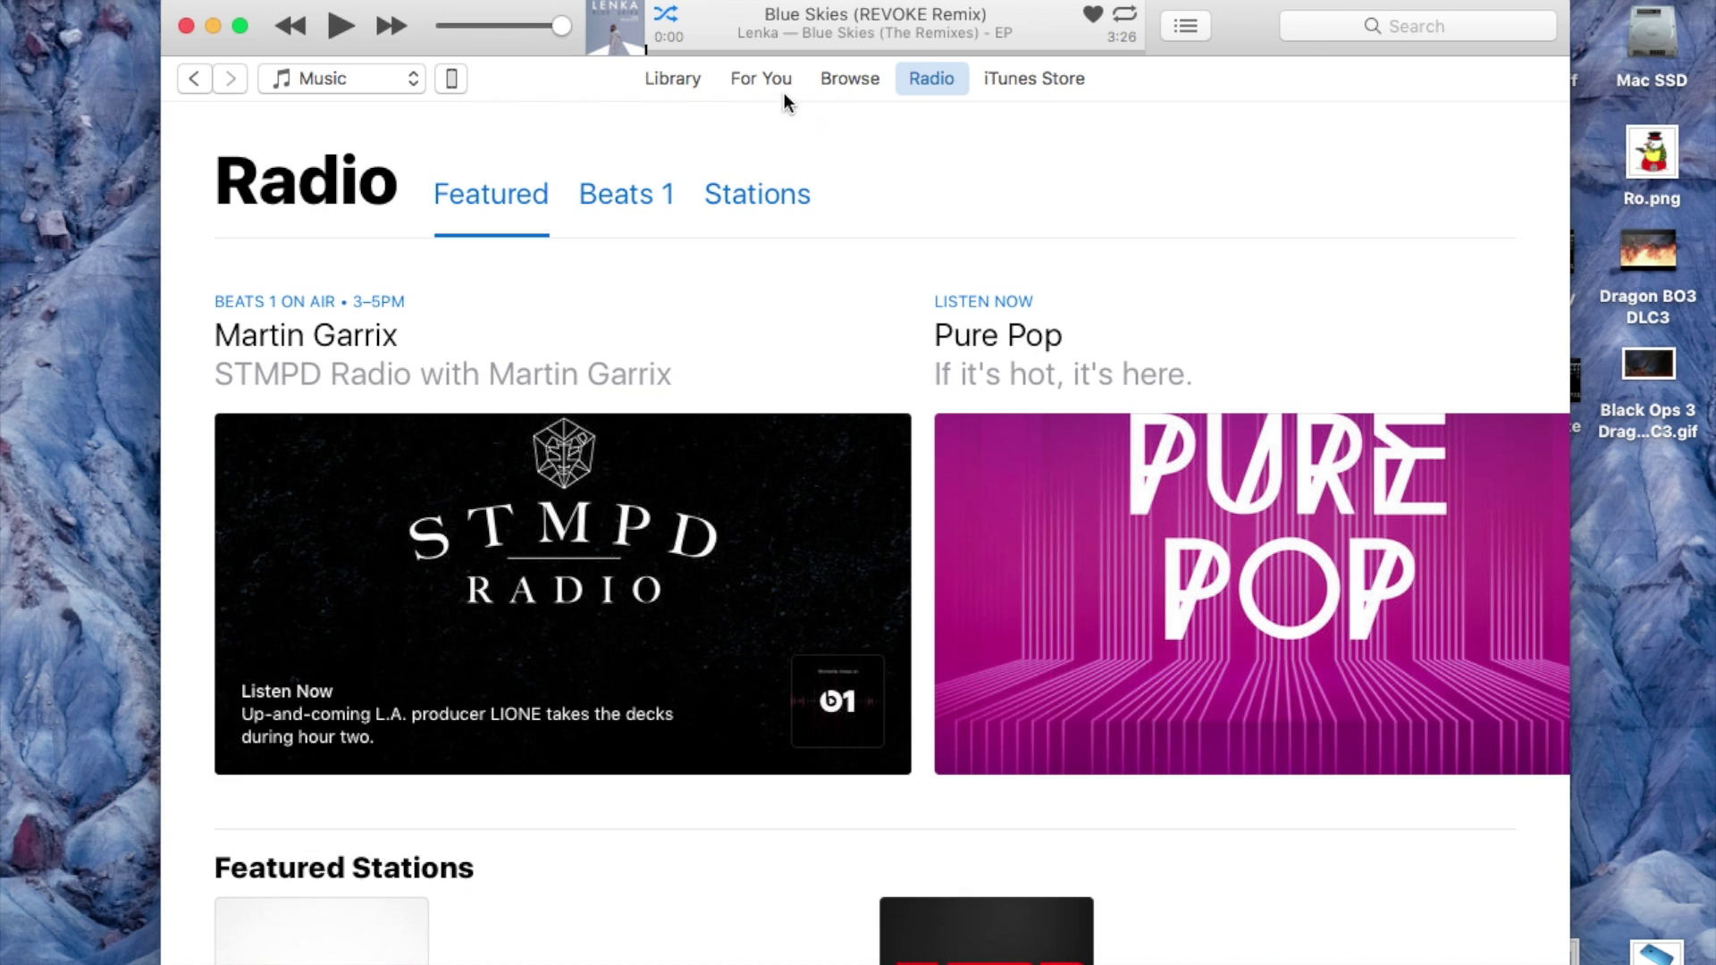
pyautogui.click(677, 79)
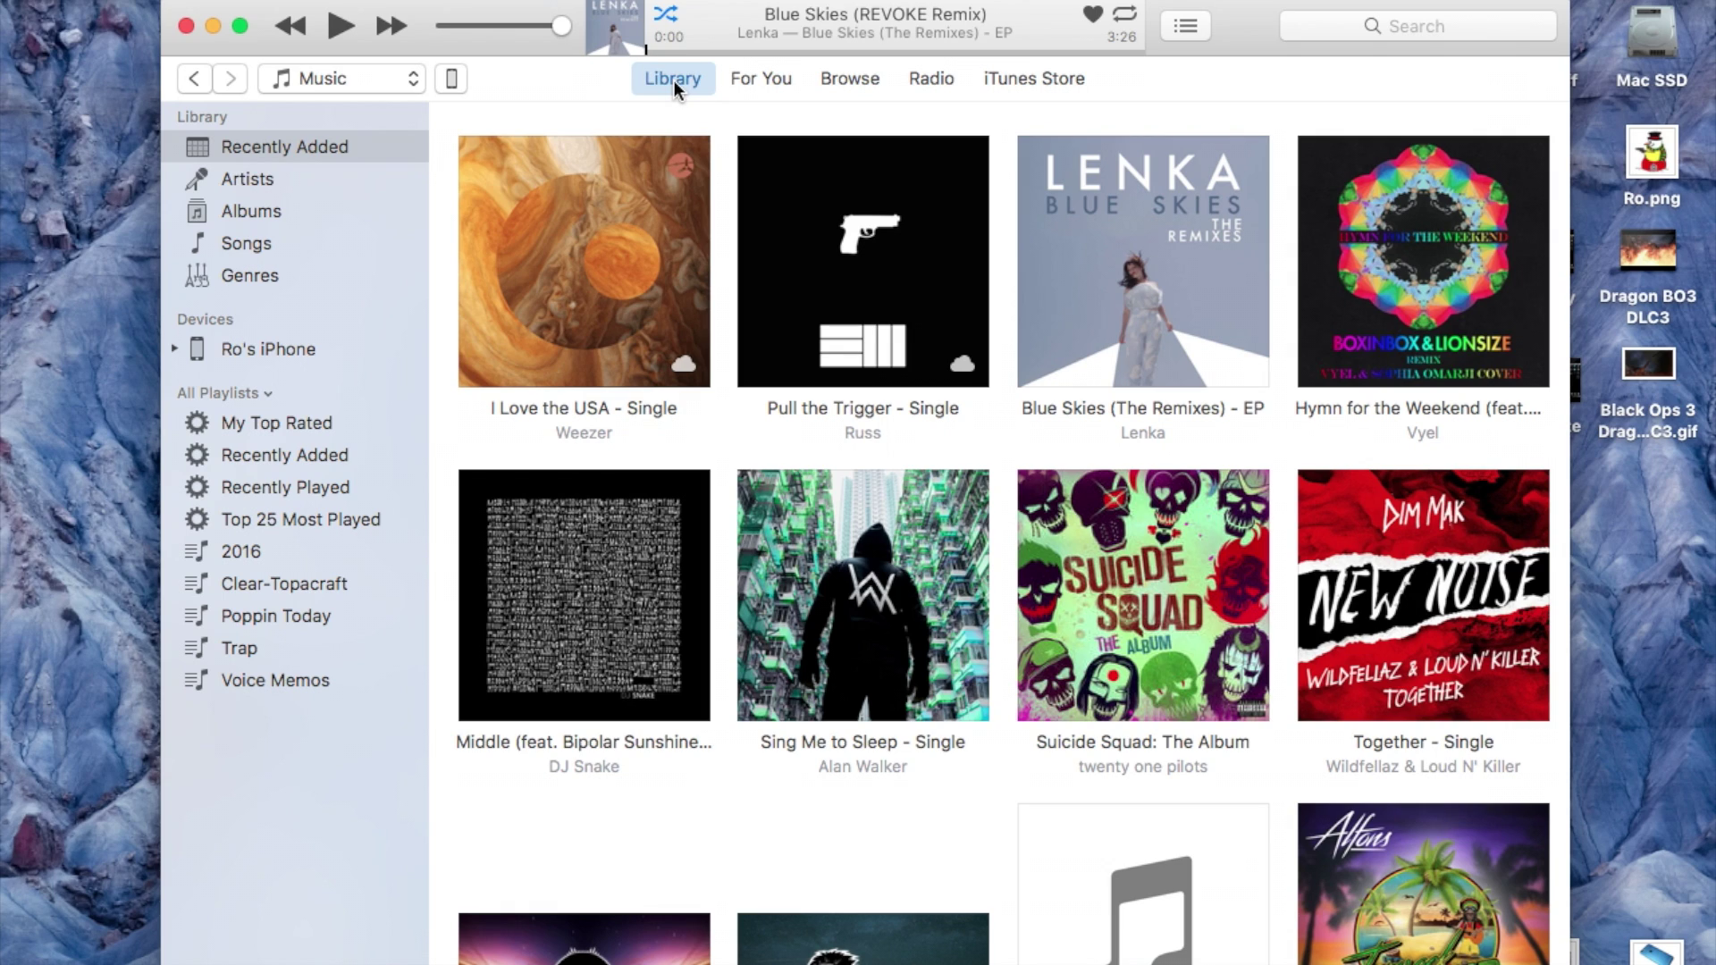
# - Scroll the For You Connect posts and Friday's Playlists recommendations, then return to Browse
pyautogui.click(766, 78)
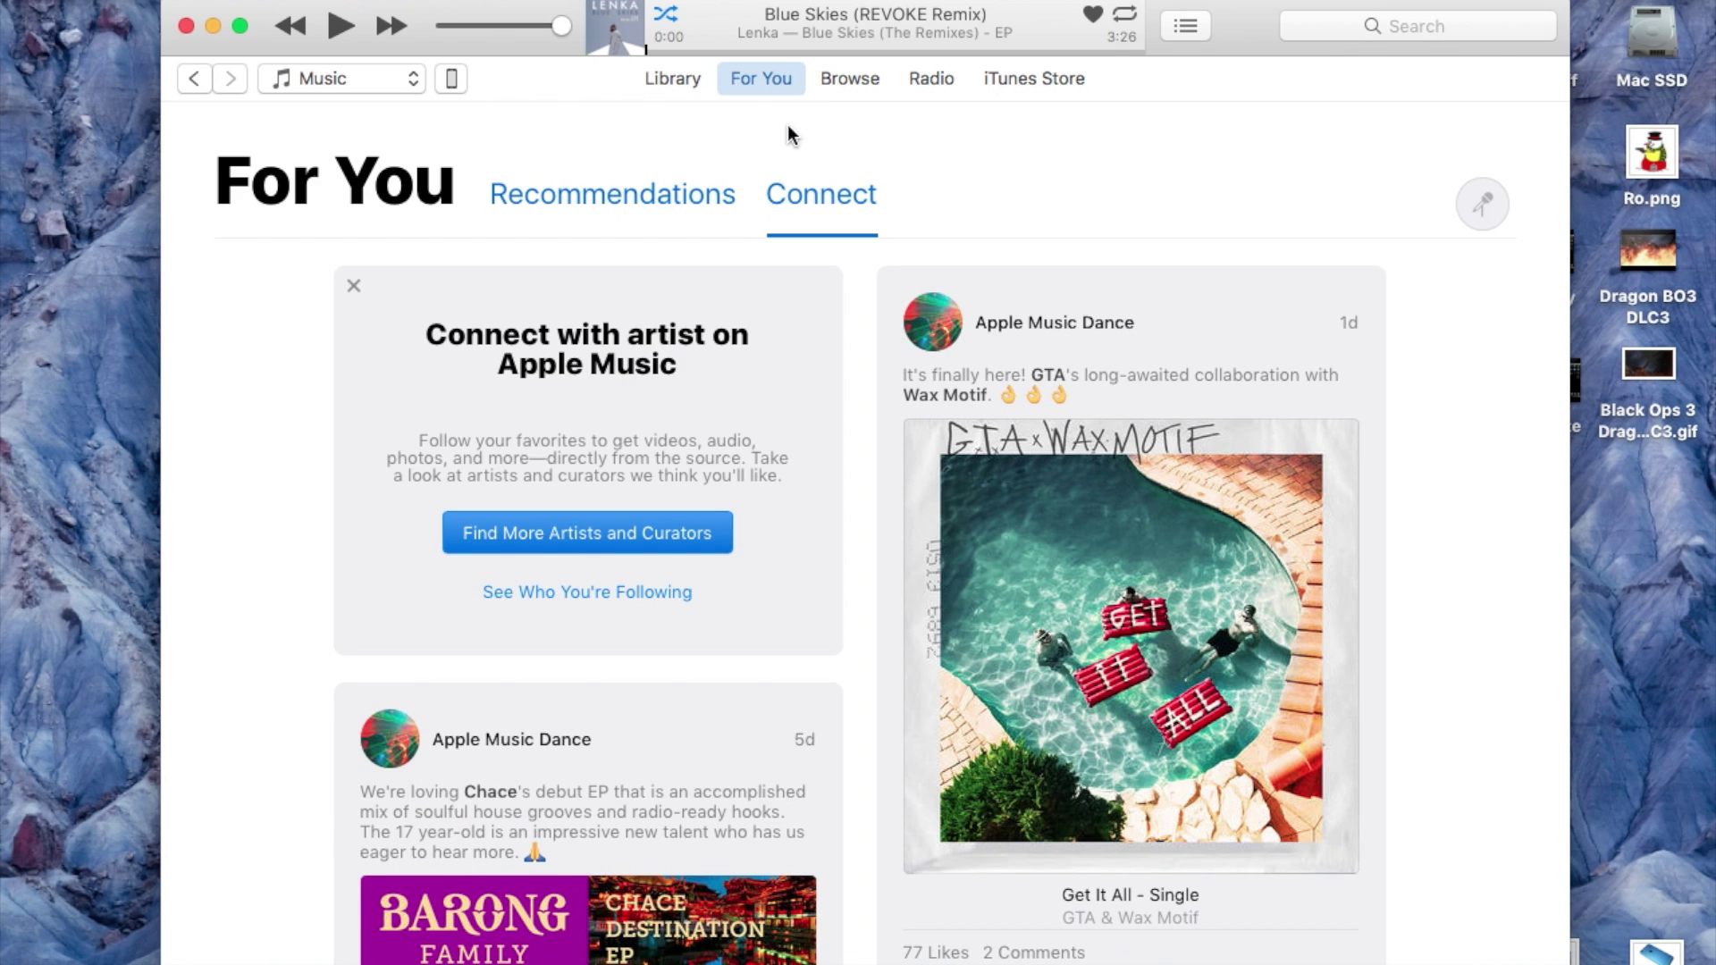
pyautogui.scroll(-5, 924, 492)
pyautogui.scroll(-5, 922, 493)
pyautogui.scroll(3, 923, 492)
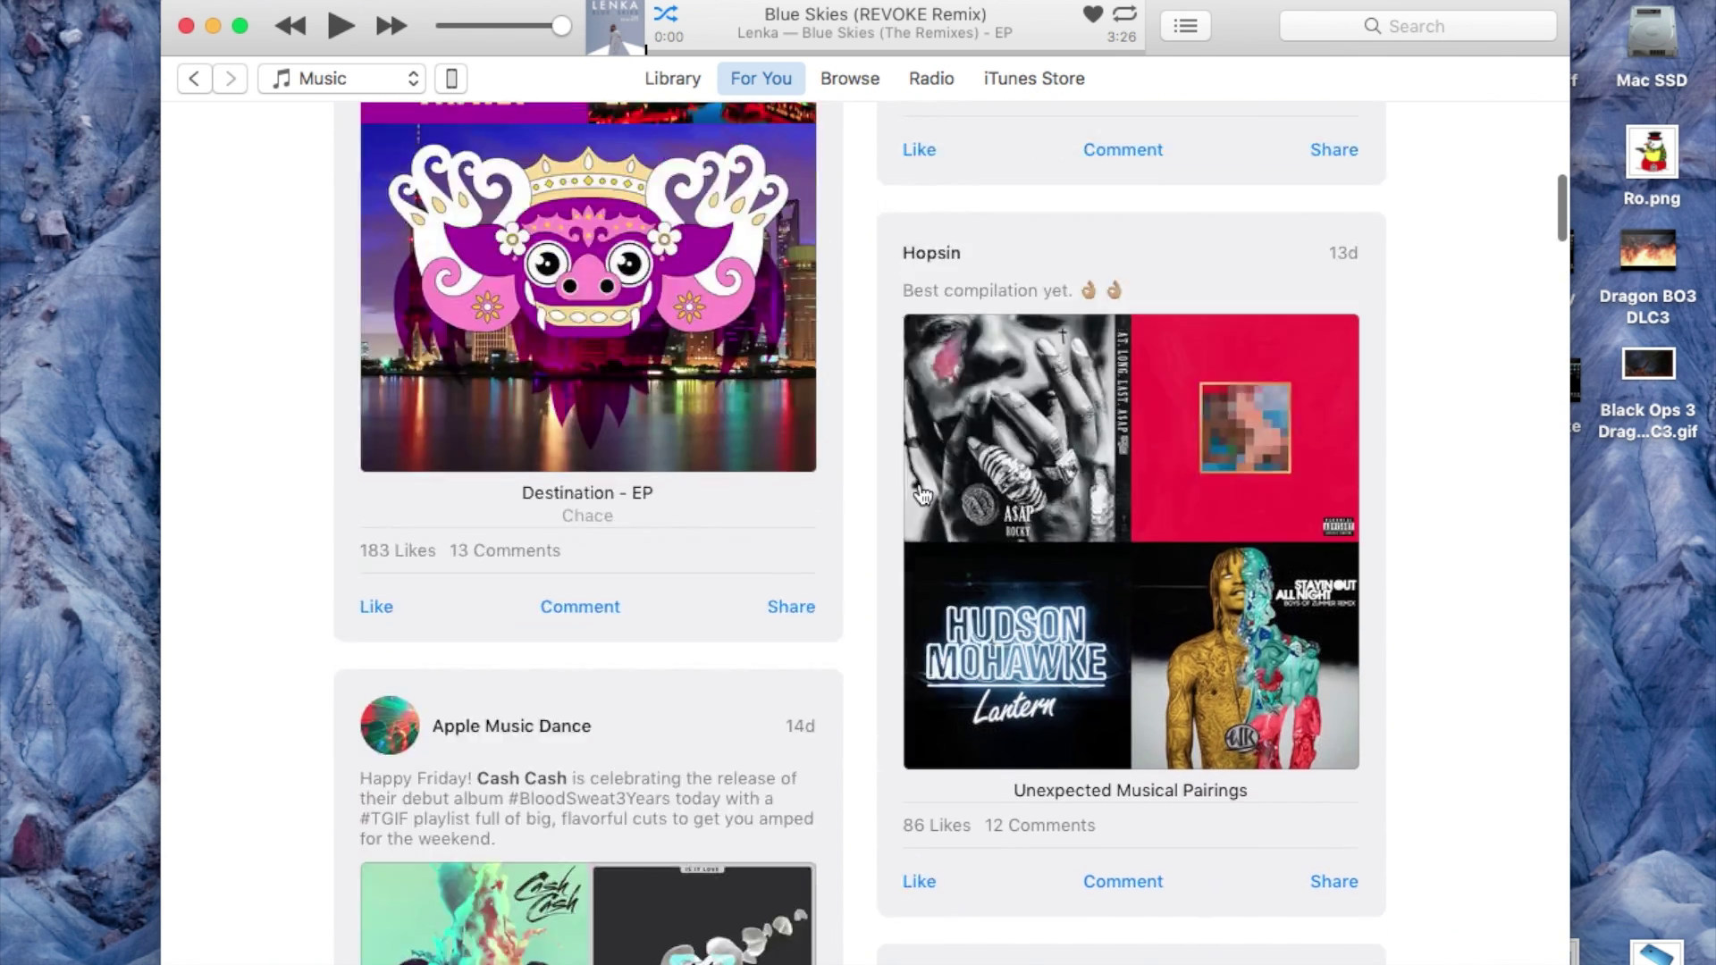
pyautogui.scroll(10, 923, 491)
pyautogui.click(597, 195)
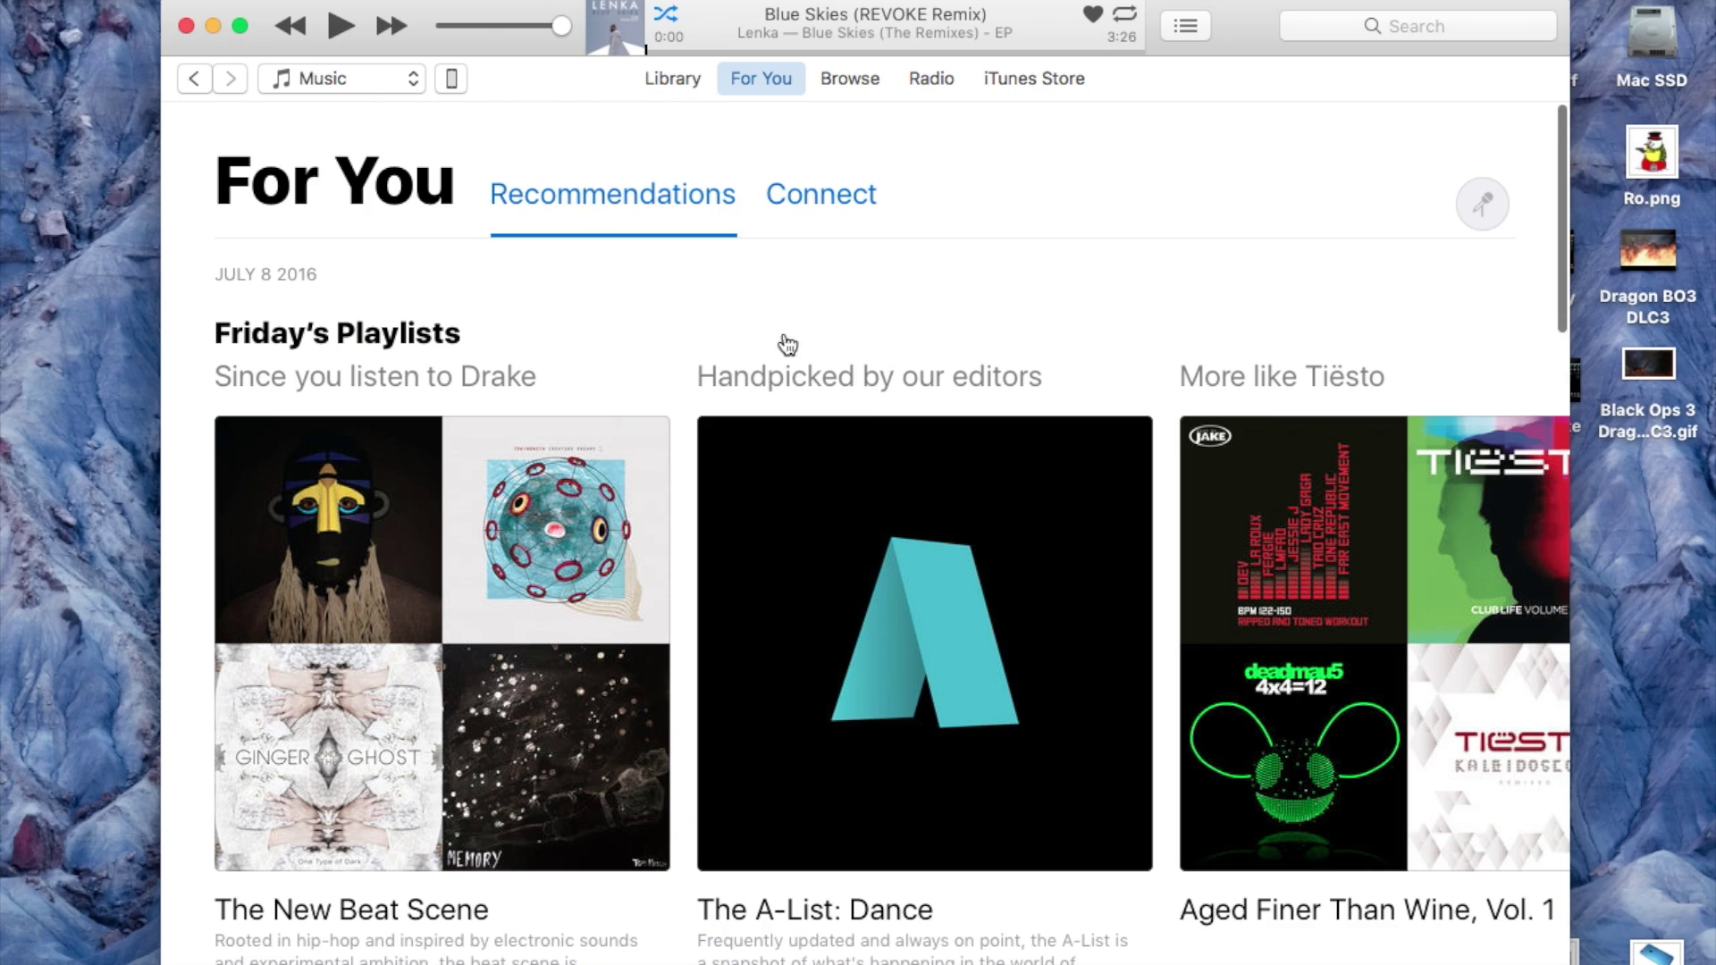
pyautogui.scroll(-5, 923, 492)
pyautogui.scroll(3, 923, 493)
pyautogui.hscroll(5, 1136, 467)
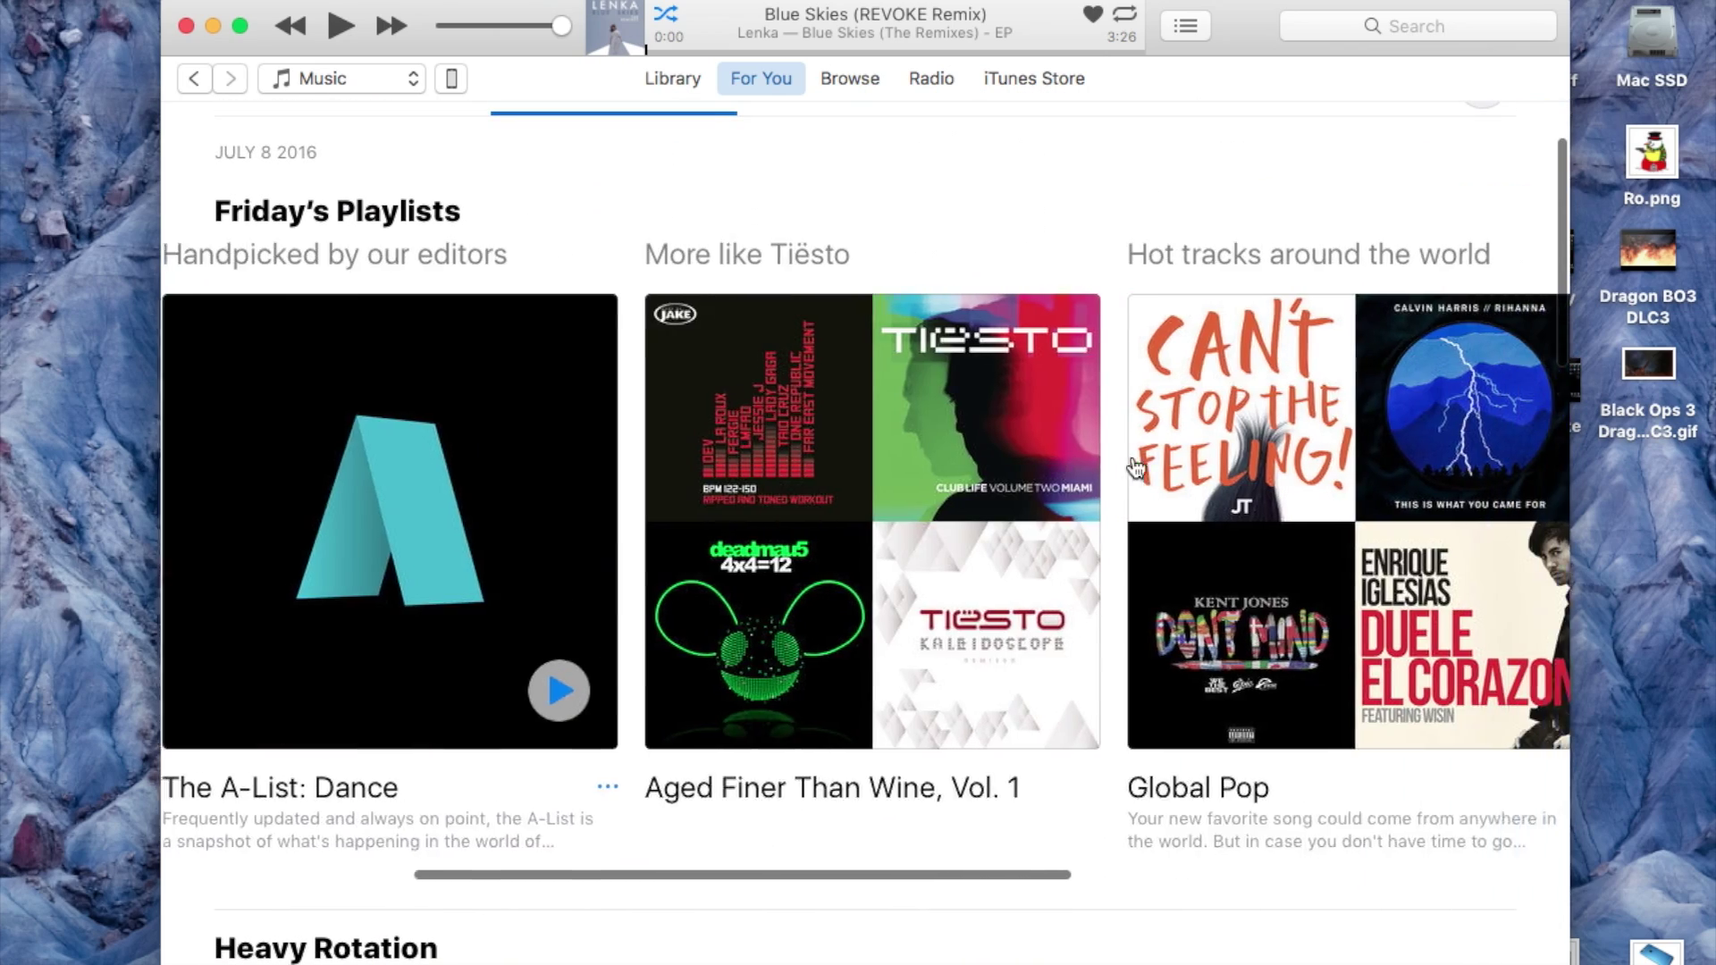
pyautogui.hscroll(3, 1136, 467)
pyautogui.scroll(-5, 1135, 468)
pyautogui.scroll(-2, 1135, 466)
pyautogui.scroll(10, 1136, 466)
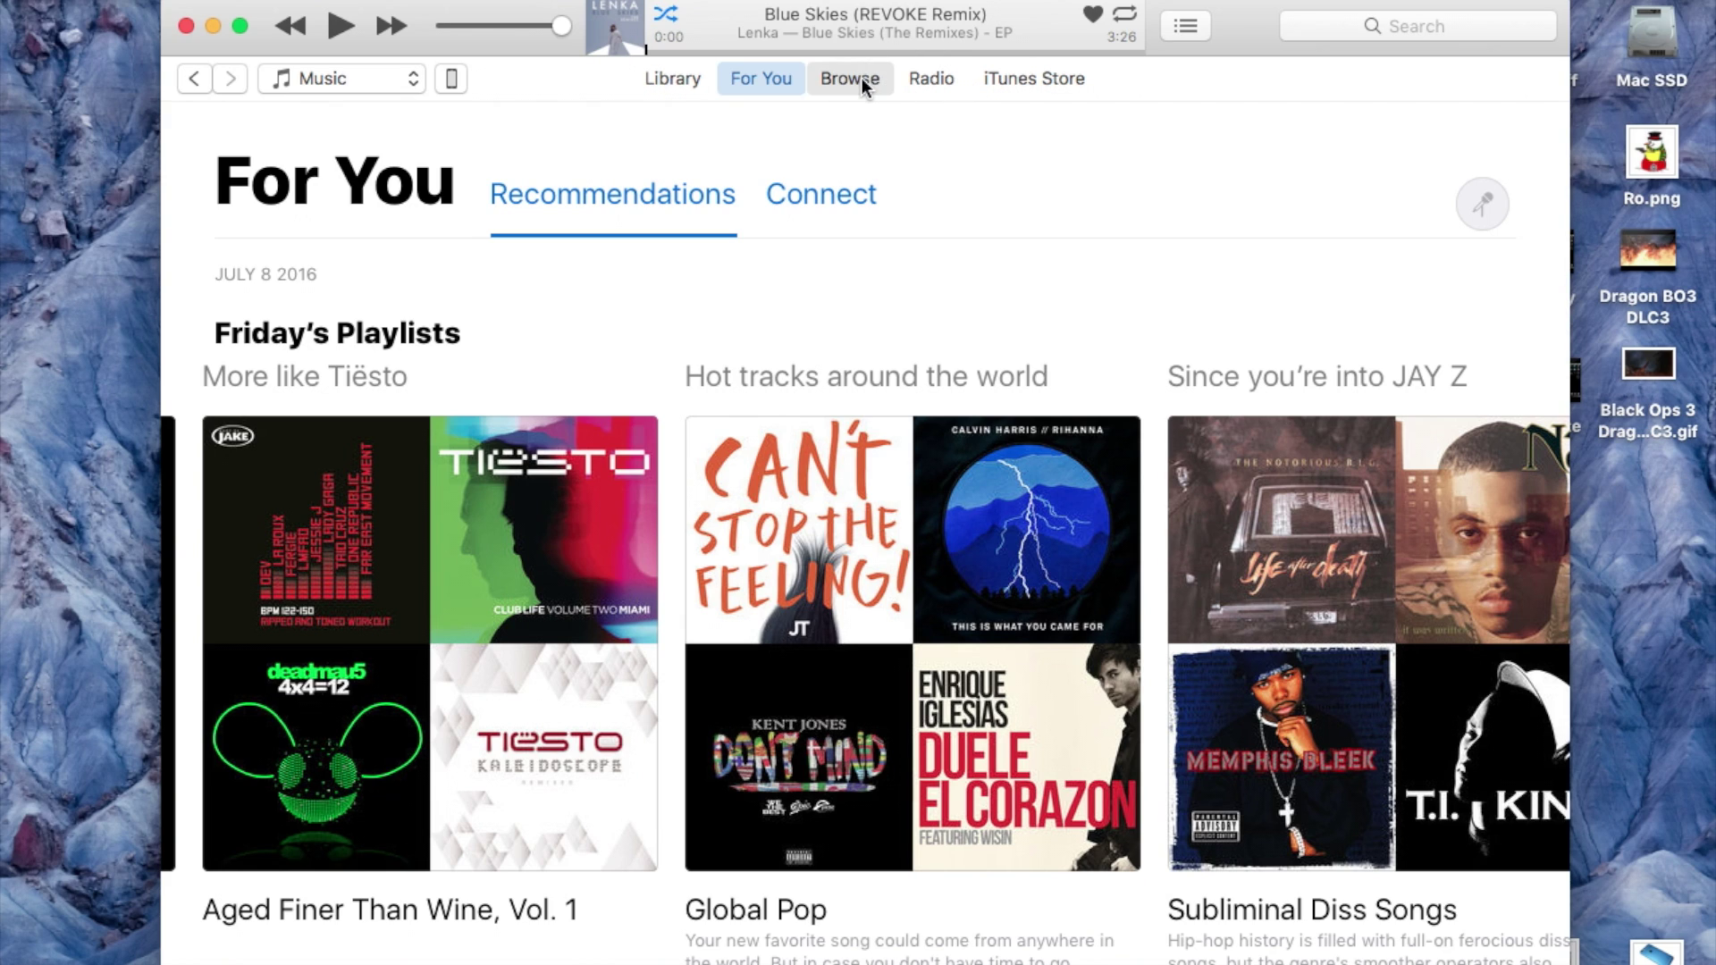
pyautogui.click(863, 79)
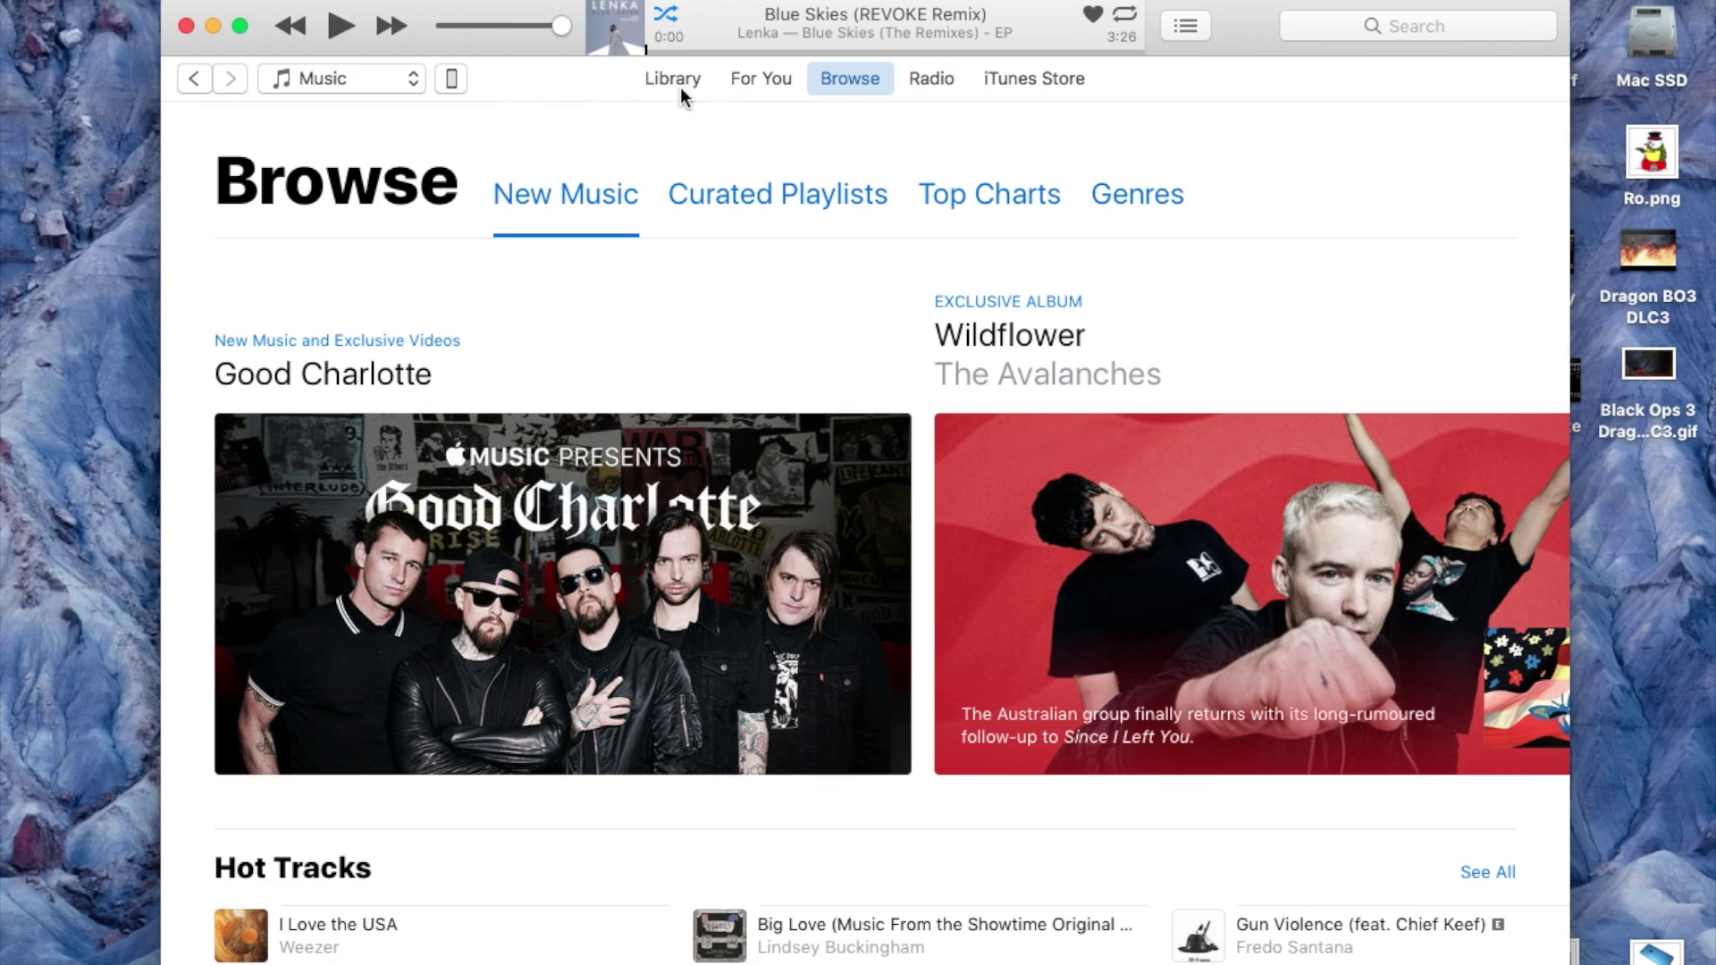
# - In the library, open the Music media-type menu and expand, then collapse, the iPhone's categories
pyautogui.click(675, 77)
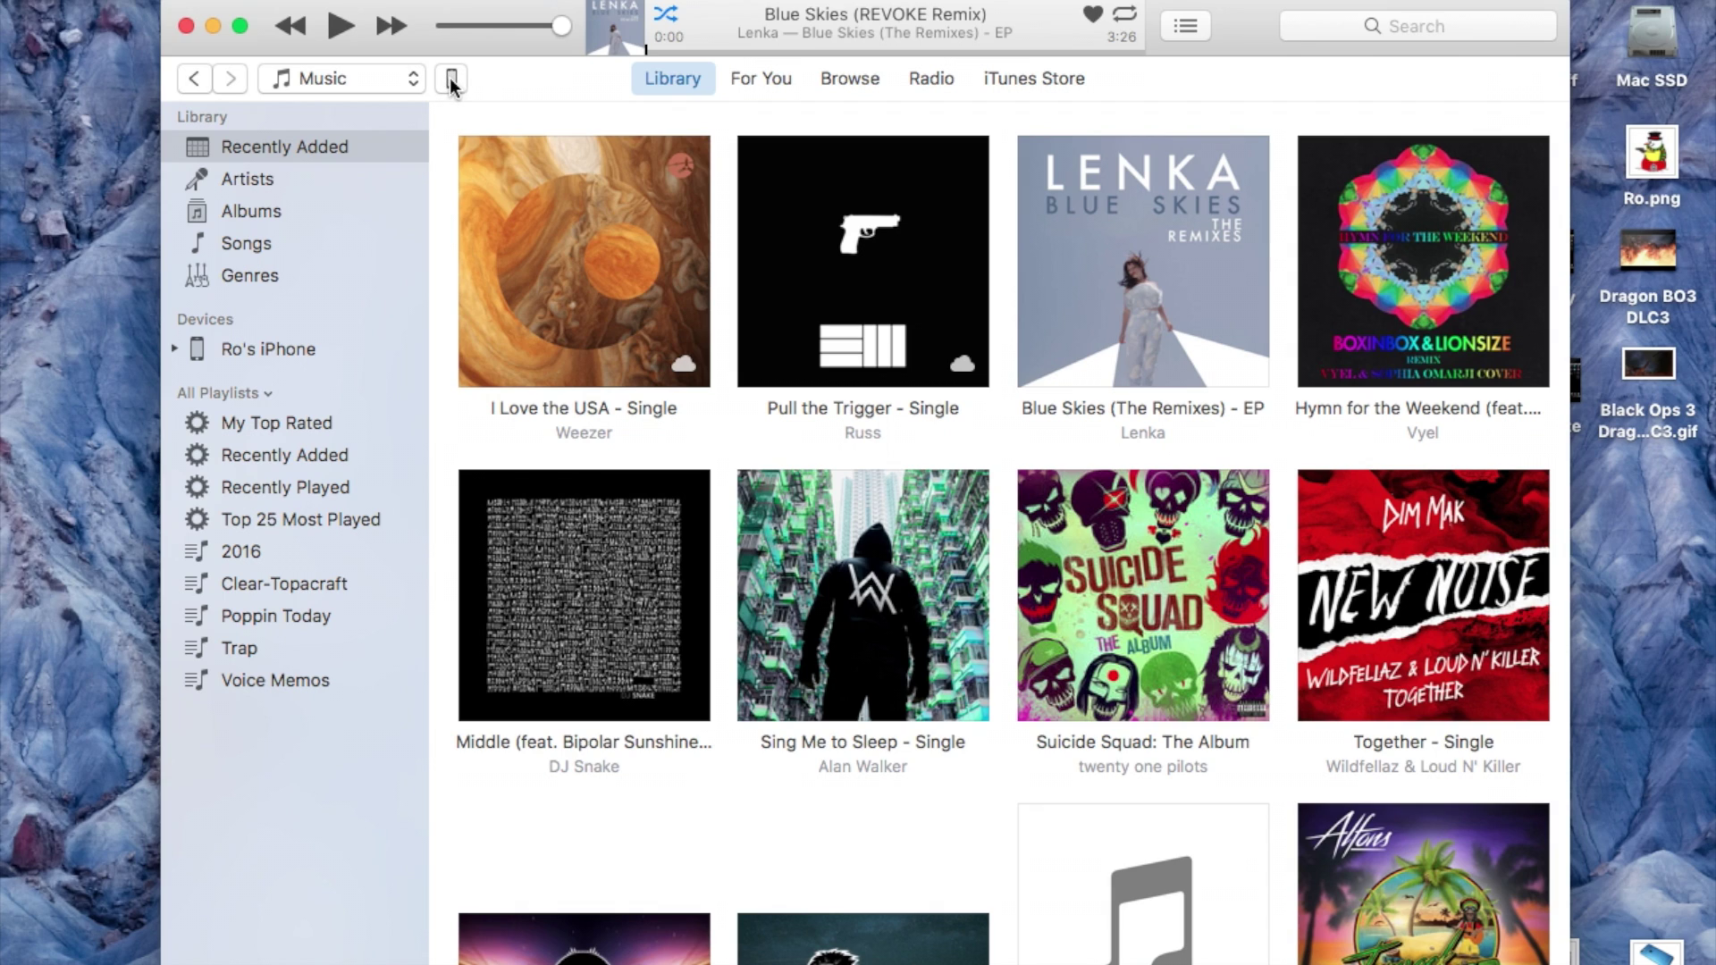
pyautogui.click(348, 78)
pyautogui.click(521, 83)
pyautogui.click(251, 352)
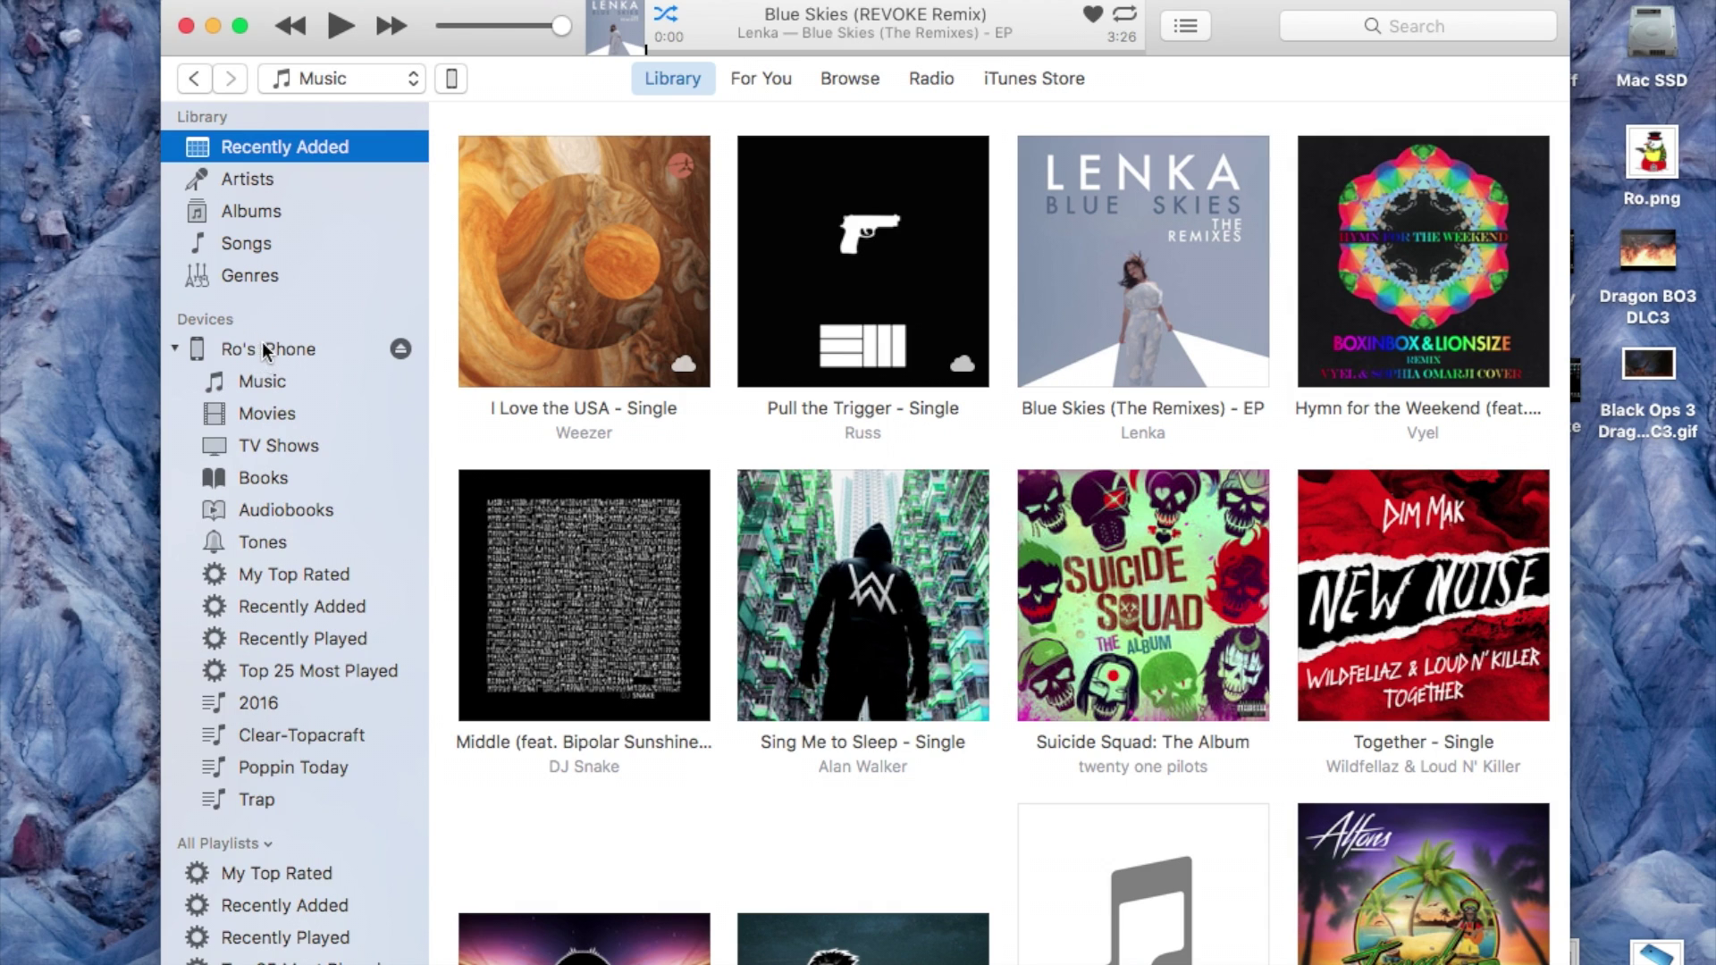
pyautogui.click(176, 350)
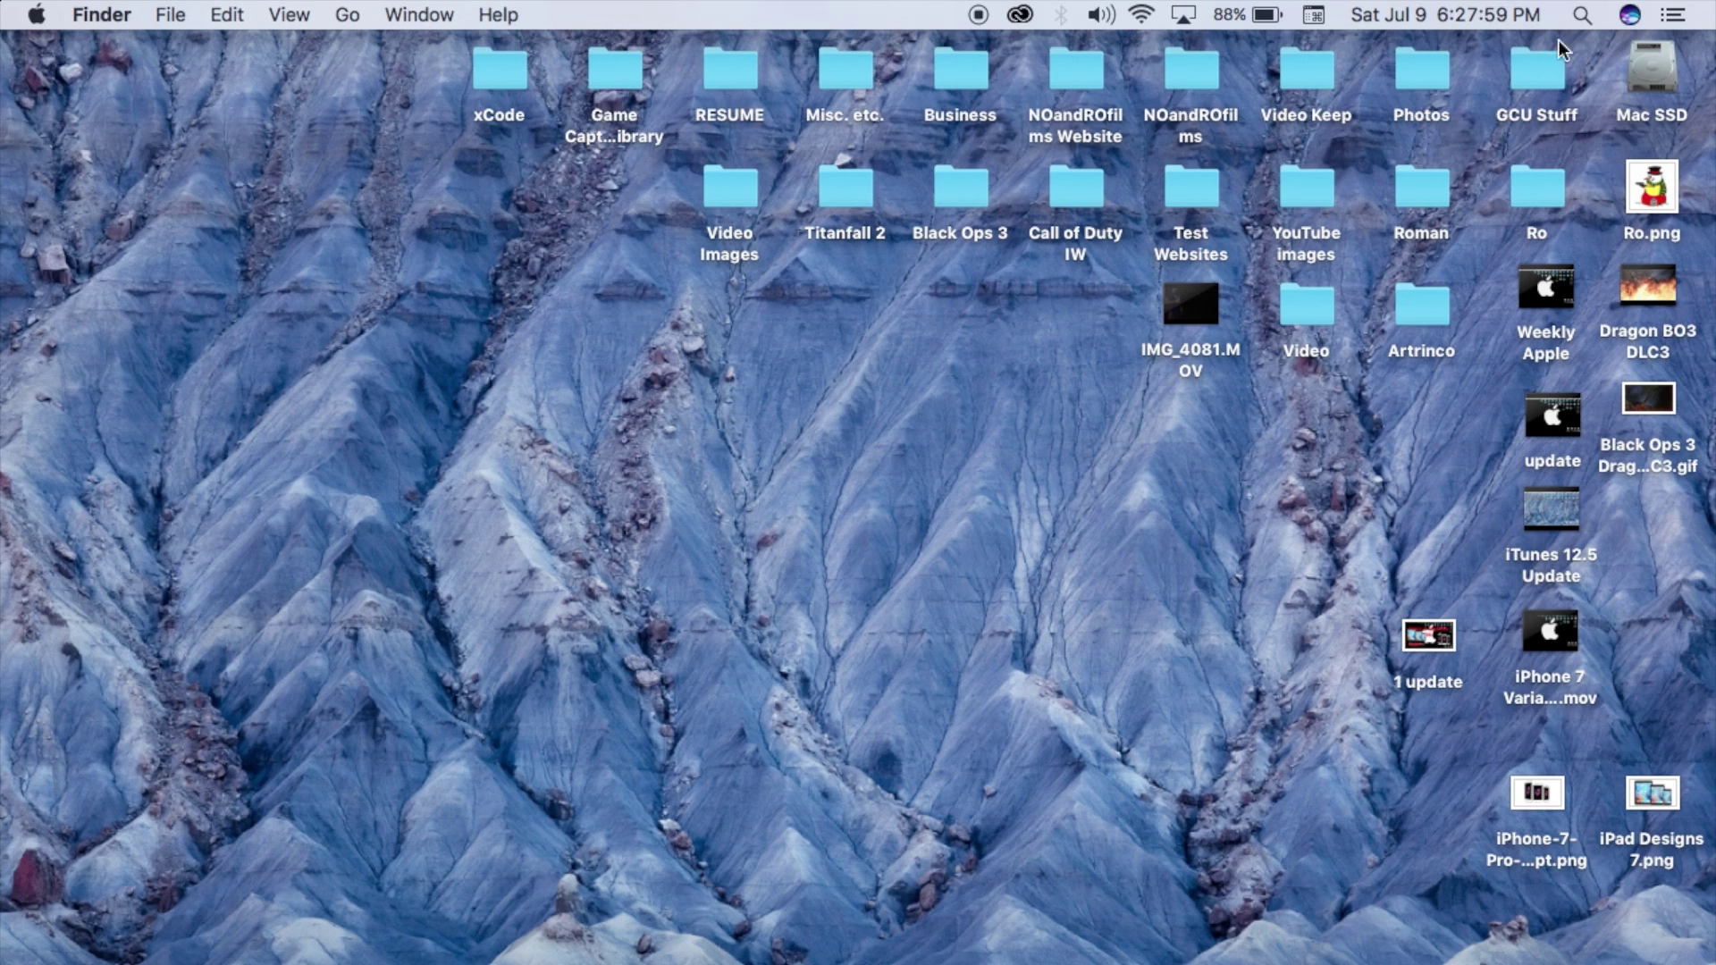
# - Have Siri play Thunderstruck by AC/DC and reopen iTunes from the song's notification banner
pyautogui.click(1631, 15)
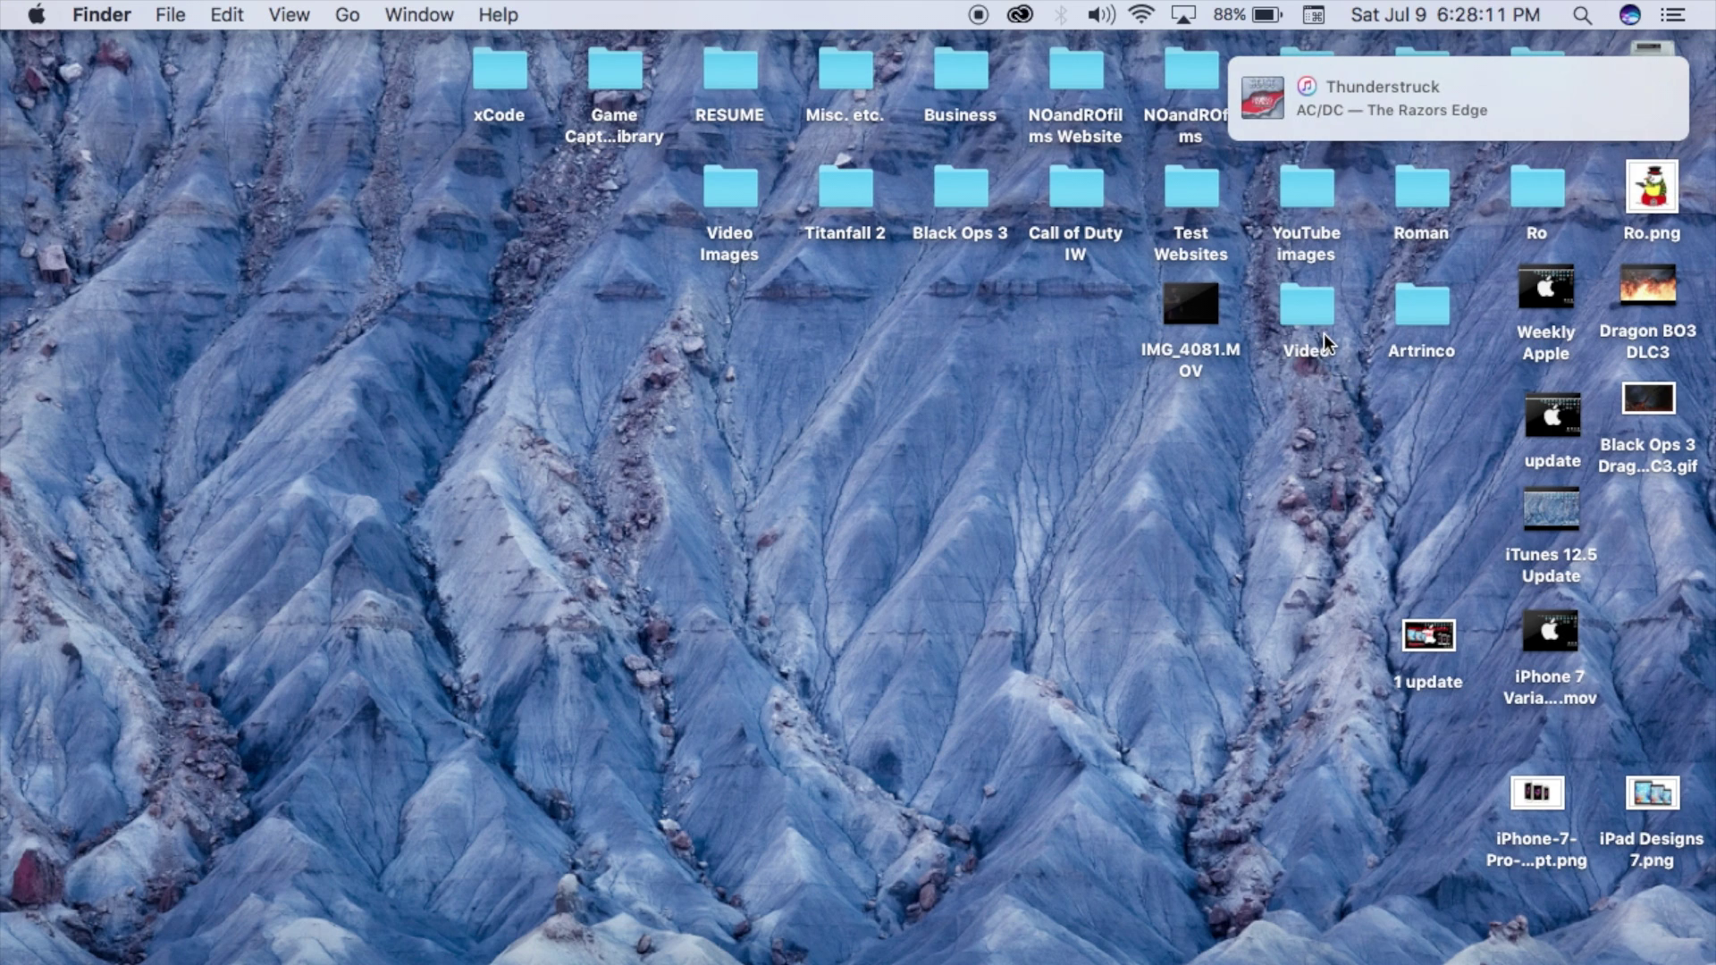
pyautogui.click(1491, 115)
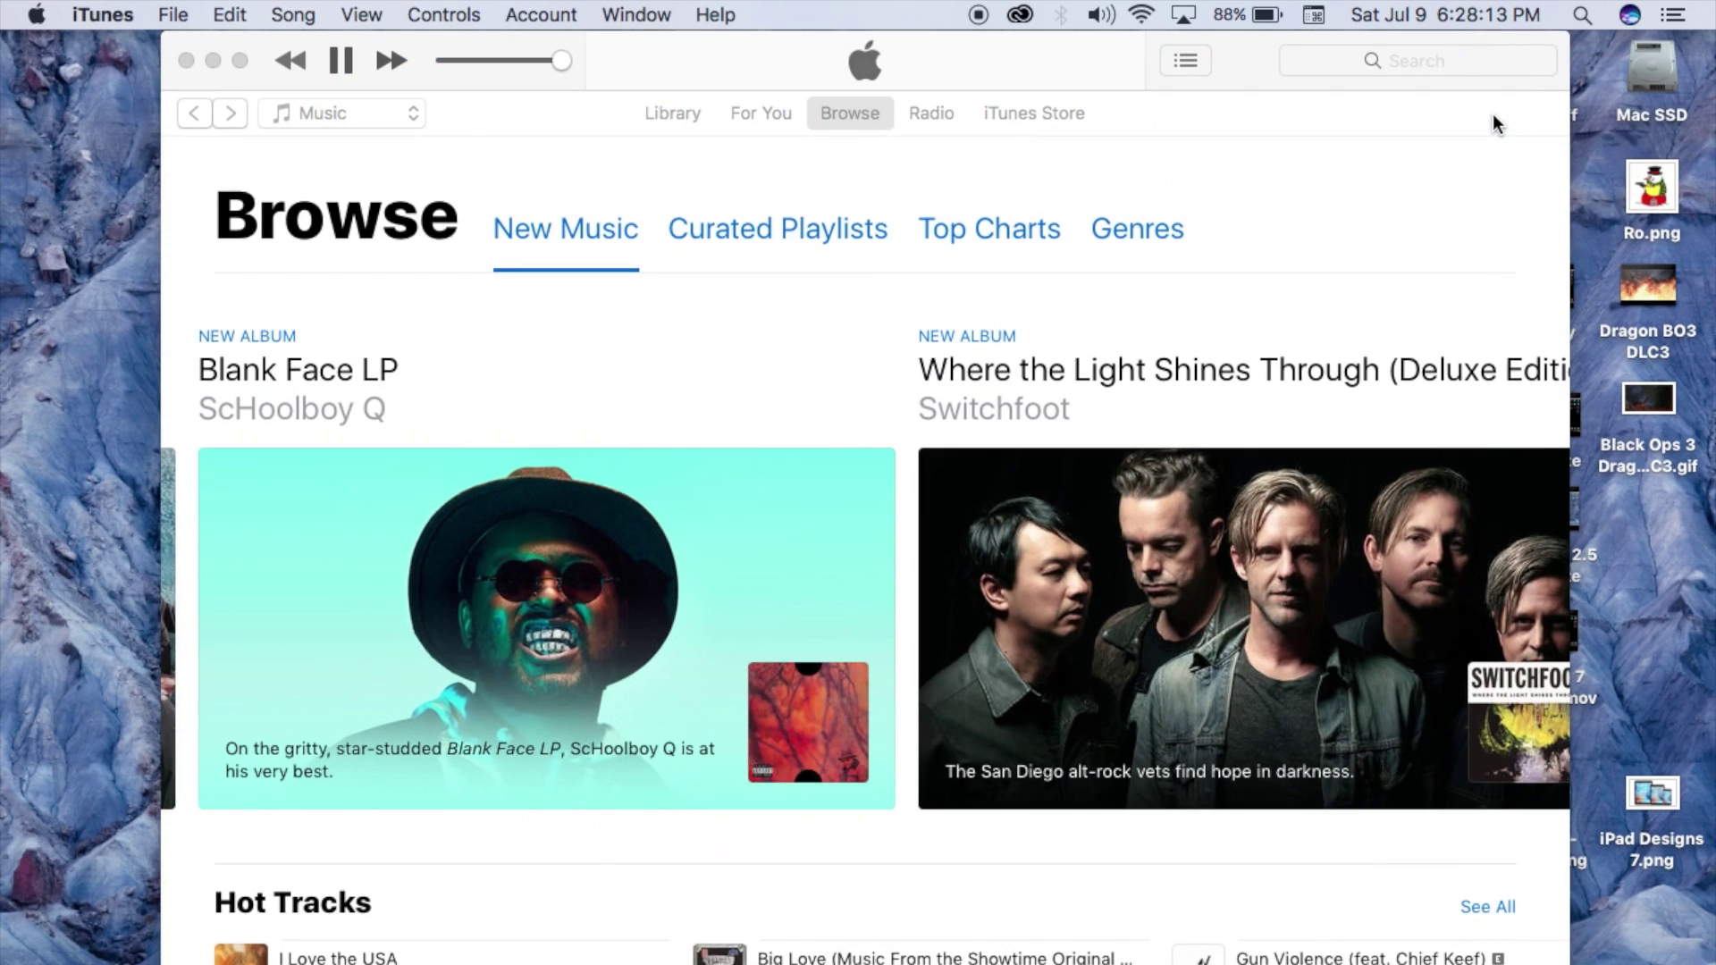